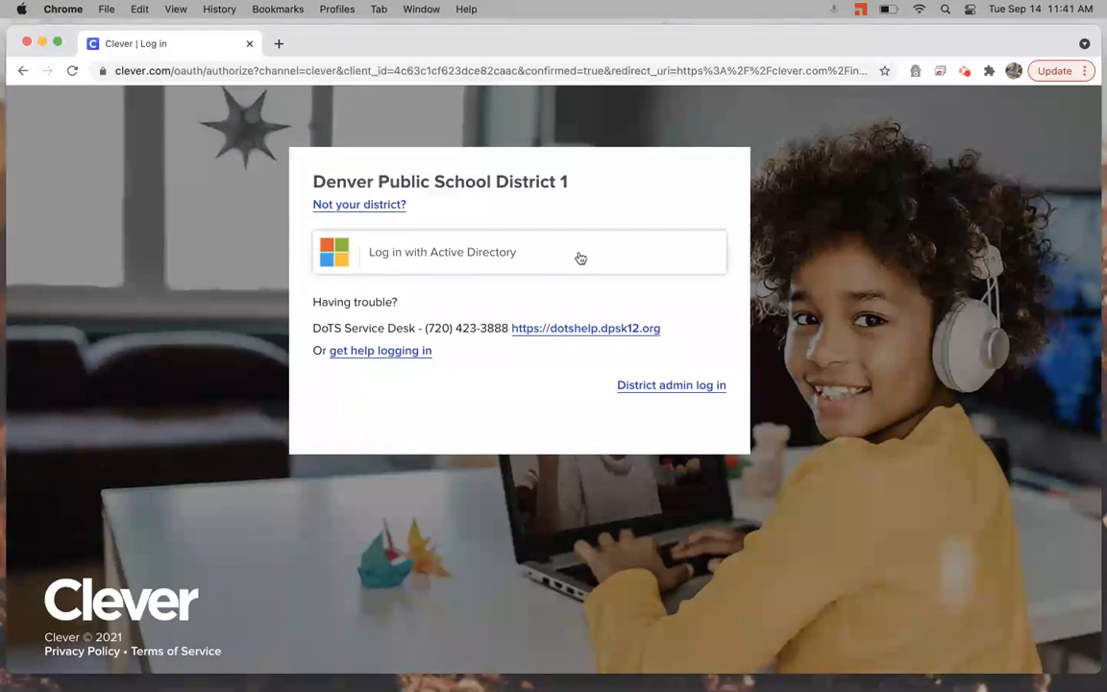
Log in through Active Directory as a teacher and open the page shared with all your students.
{"action": "left_click", "coordinate": [529, 247]}
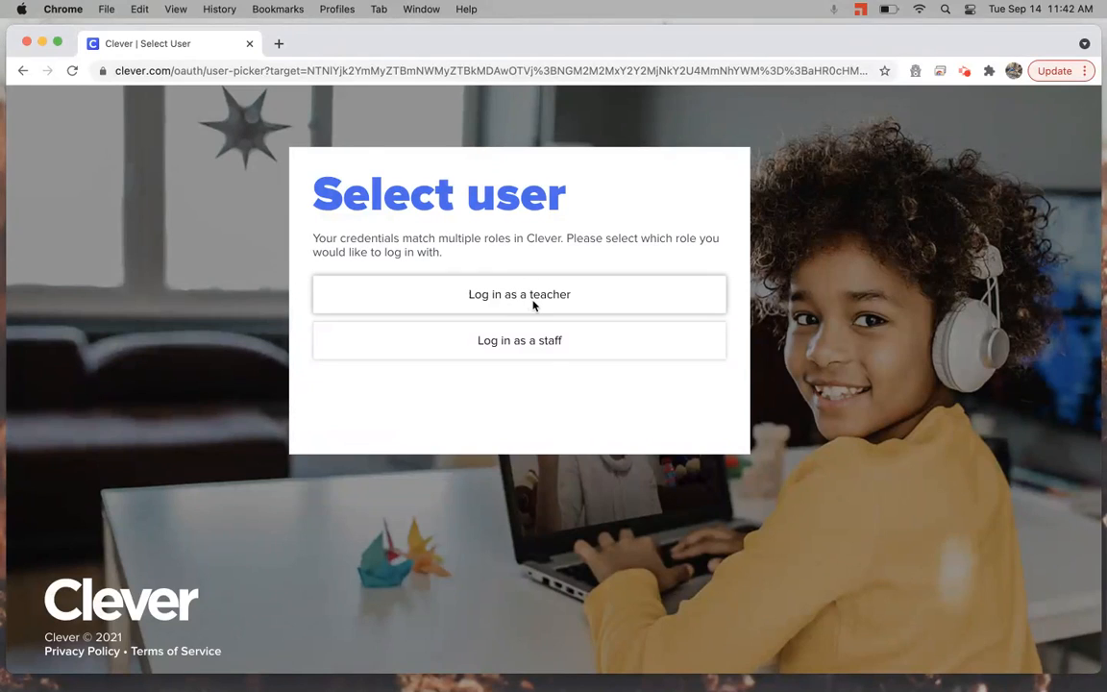
{"action": "left_click", "coordinate": [533, 304]}
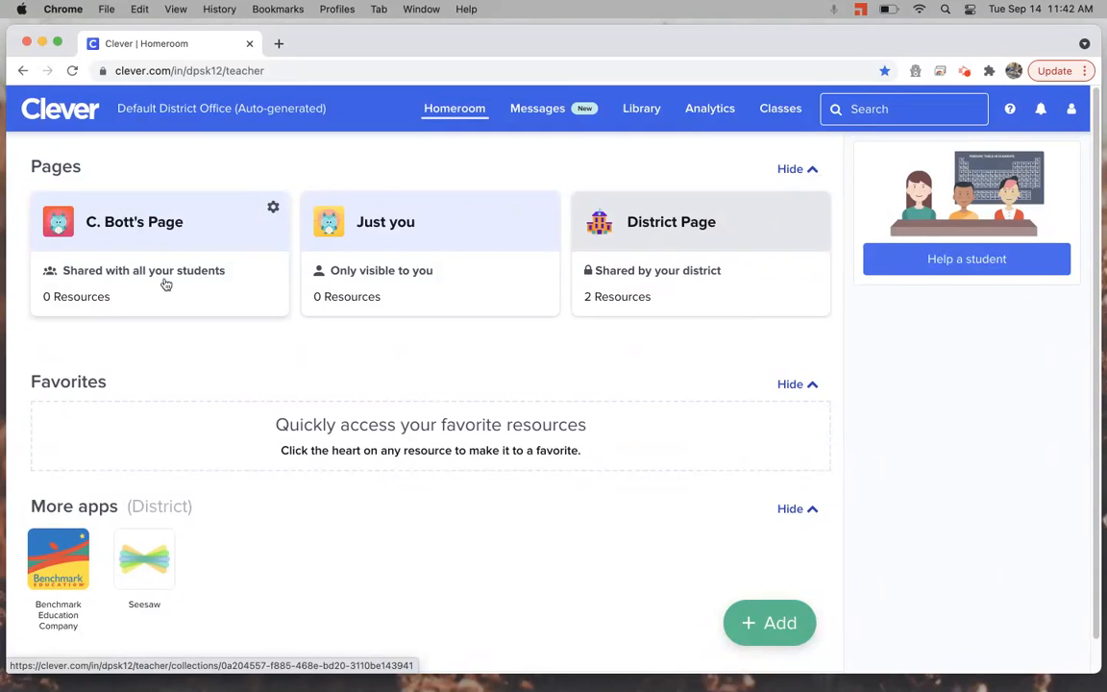
{"action": "left_click", "coordinate": [260, 287]}
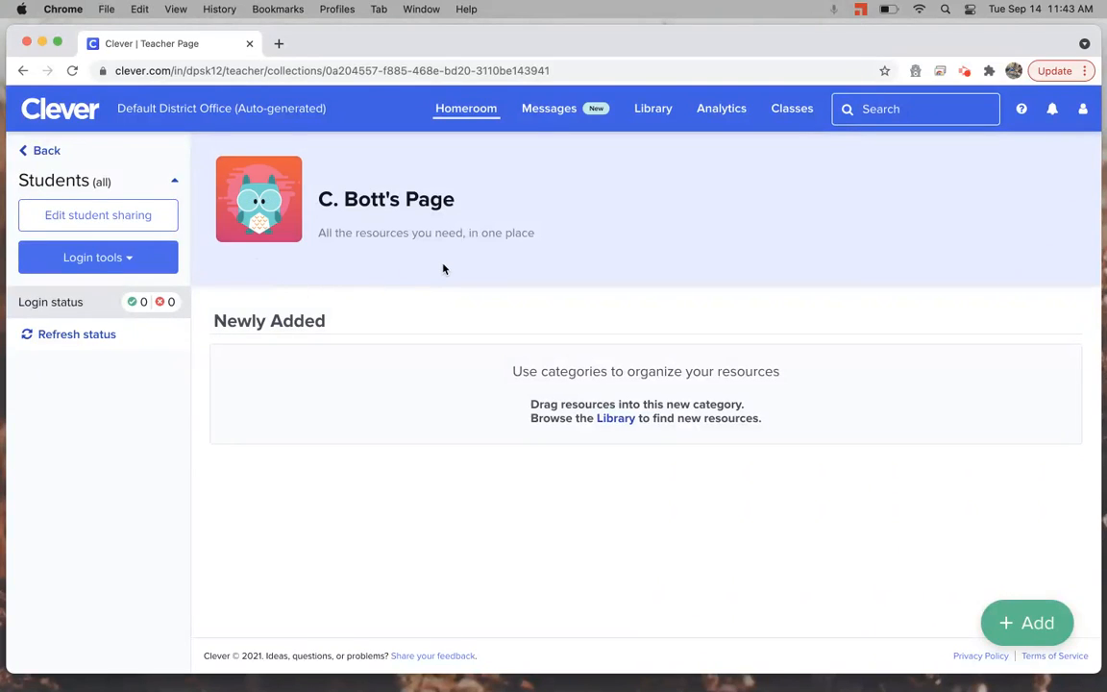
Retitle the teacher page with "Ms.", the teacher's last name in possessive form, and "Homeroom".
{"action": "left_click", "coordinate": [497, 205]}
{"action": "double_click", "coordinate": [426, 193]}
{"action": "triple_click", "coordinate": [426, 193]}
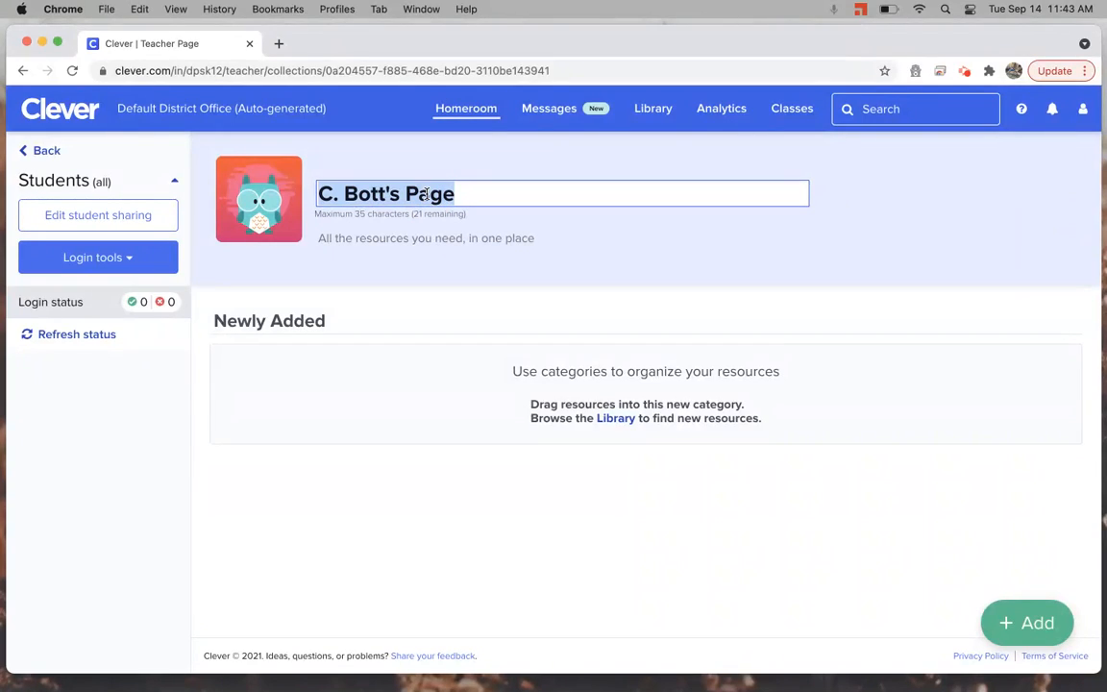
{"action": "type", "text": "Ms. "}
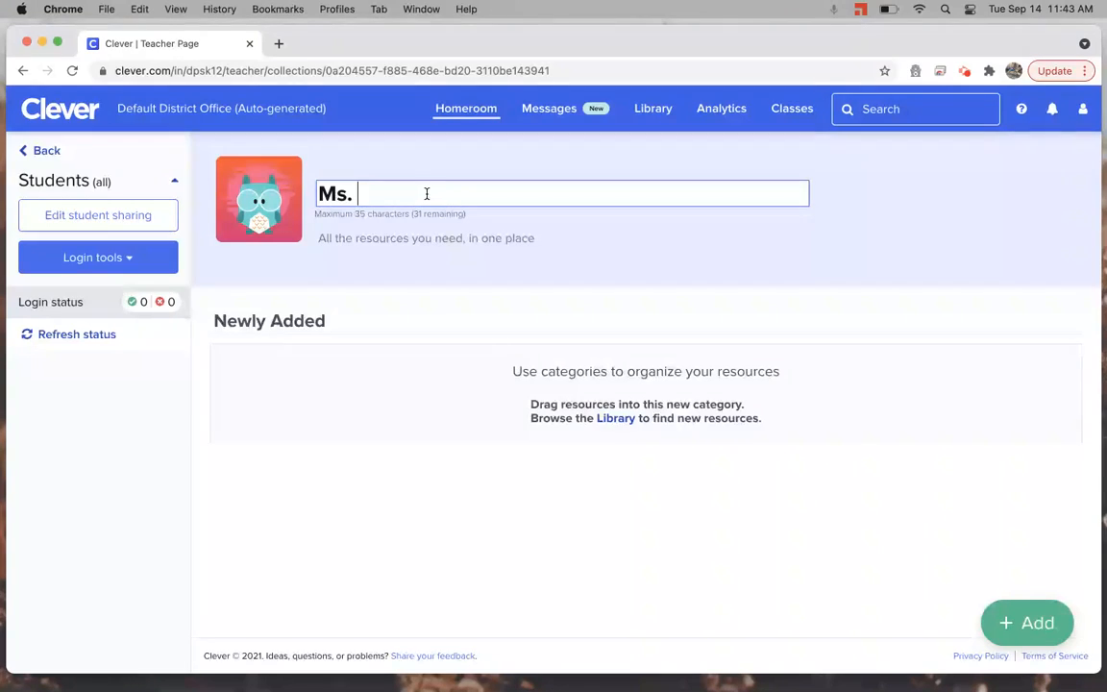
{"action": "type", "text": "Bott's "}
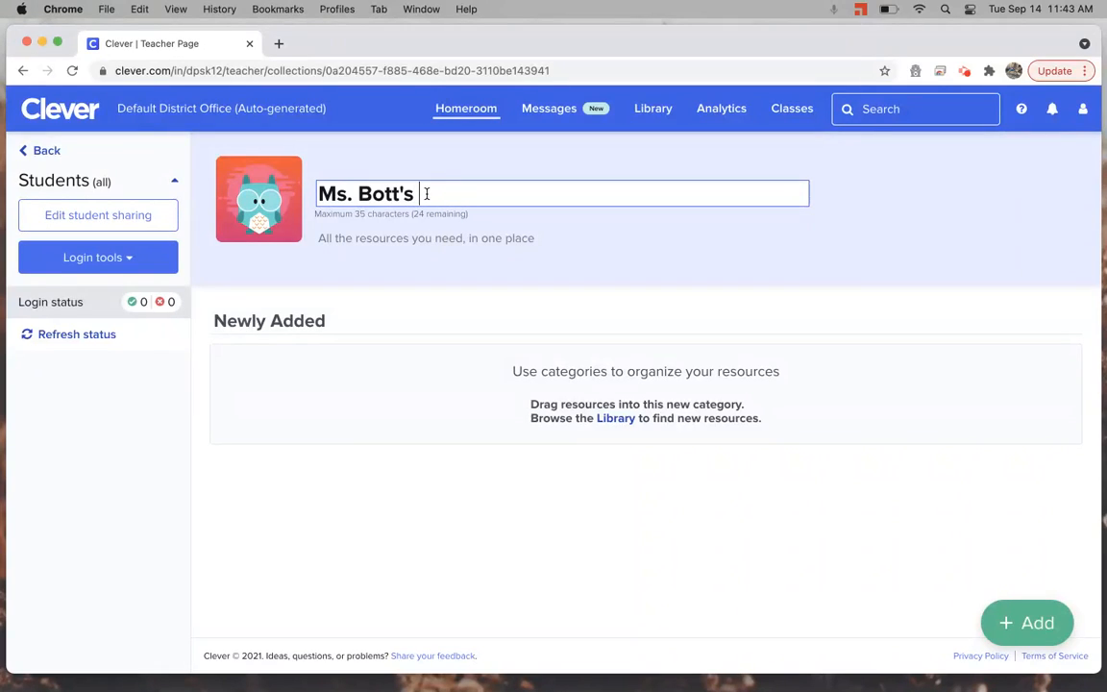
{"action": "type", "text": "Homeroom"}
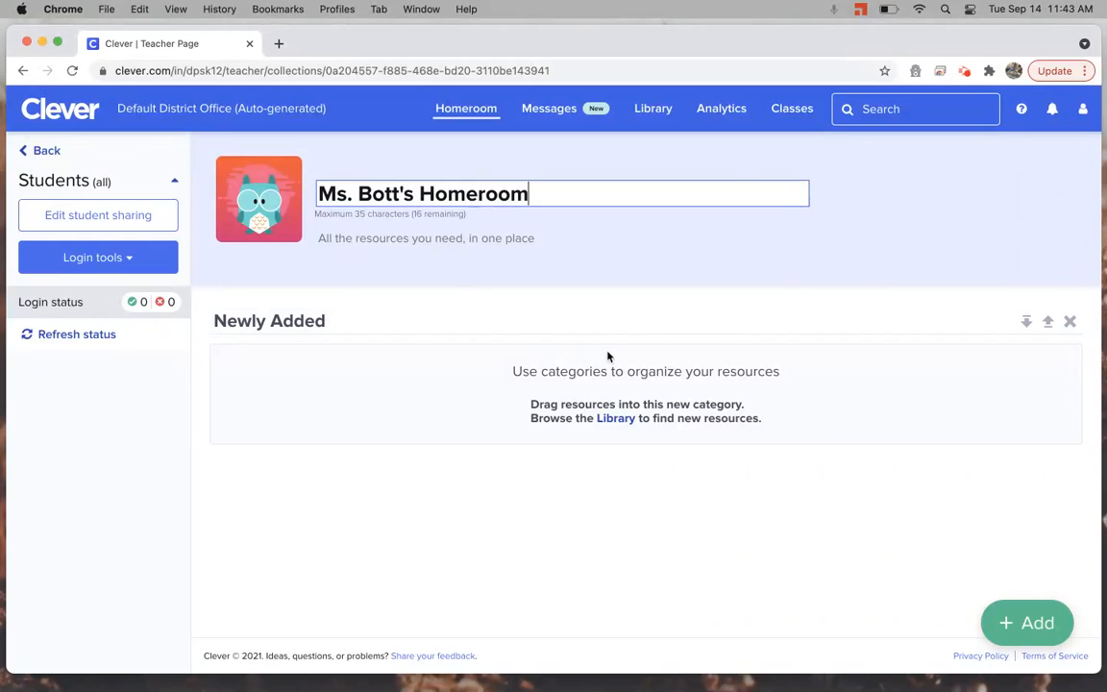
{"action": "left_click", "coordinate": [776, 282]}
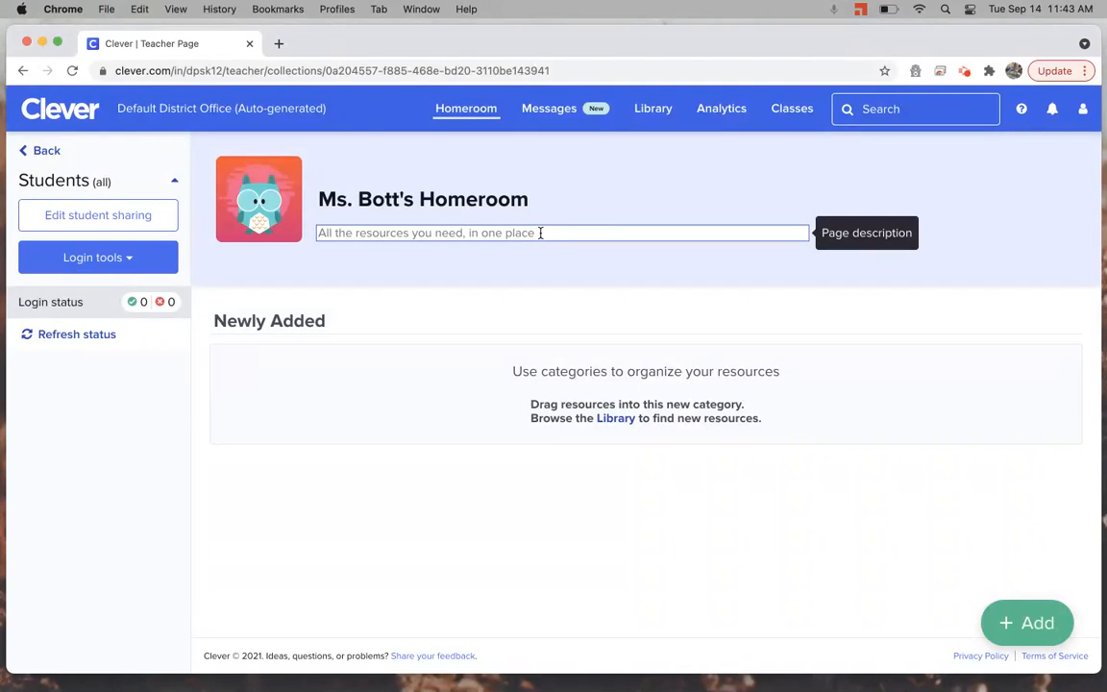
Rename the page's "Newly Added" category to "Literacy".
{"action": "mouse_move", "coordinate": [233, 222]}
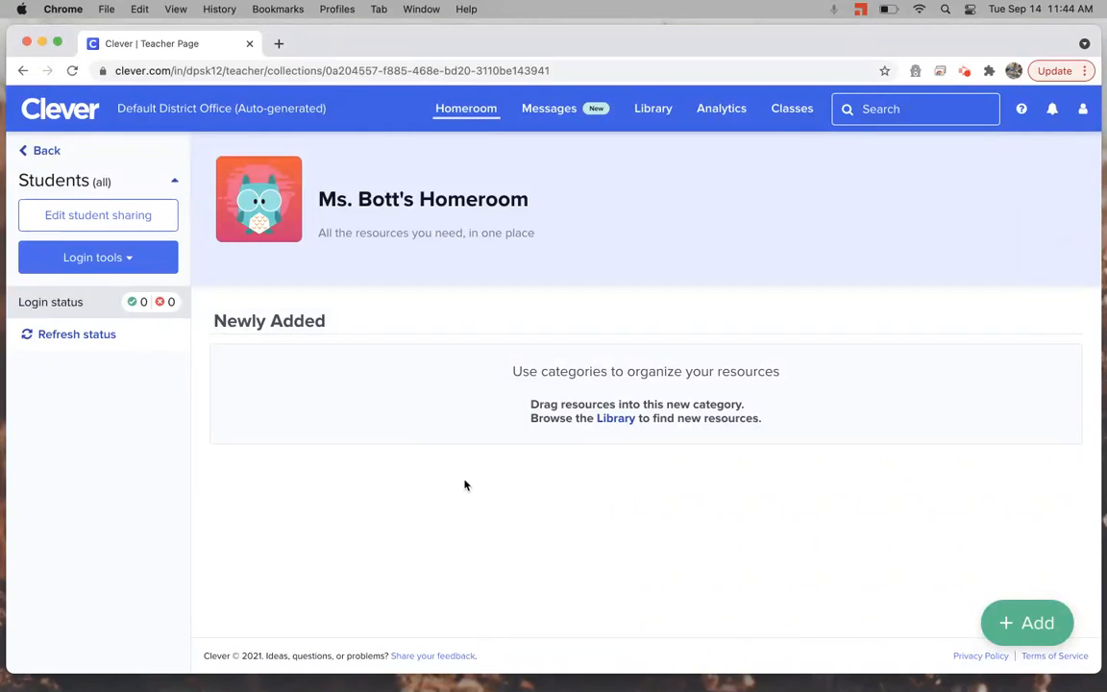
{"action": "double_click", "coordinate": [346, 320]}
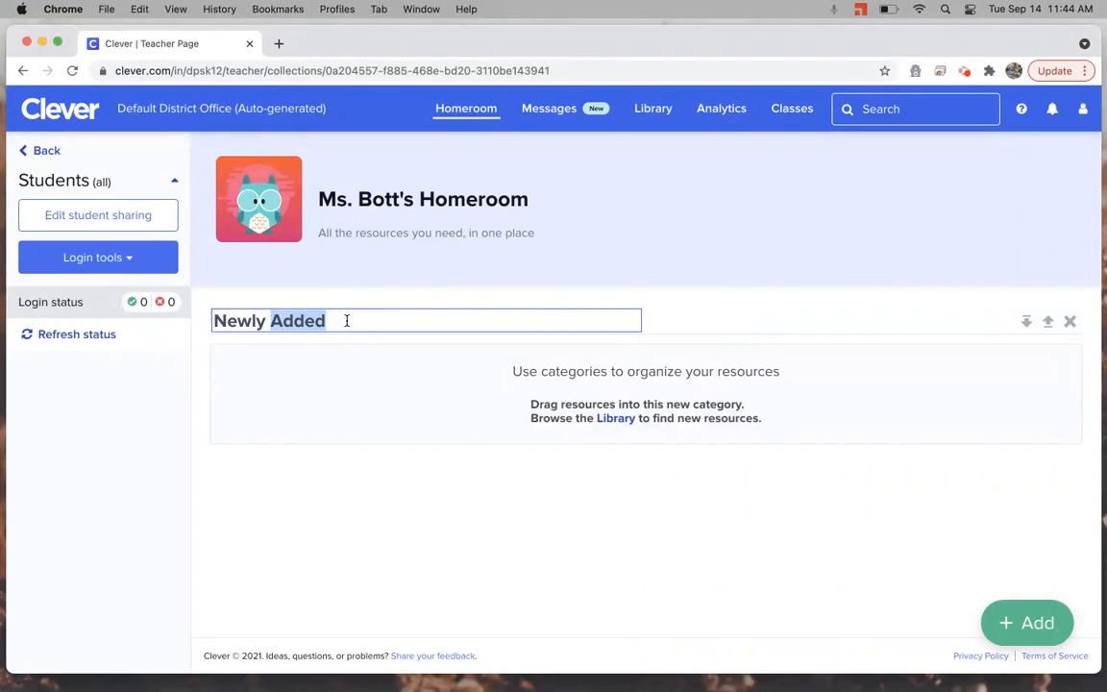
{"action": "triple_click", "coordinate": [346, 320]}
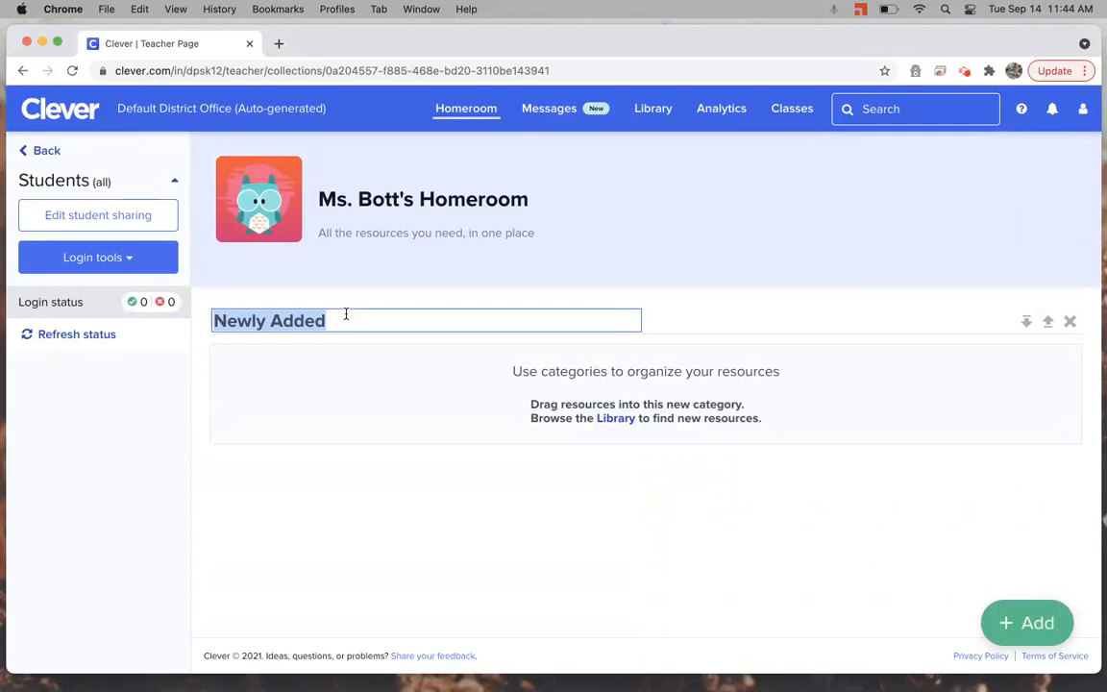
{"action": "type", "text": "Literacy"}
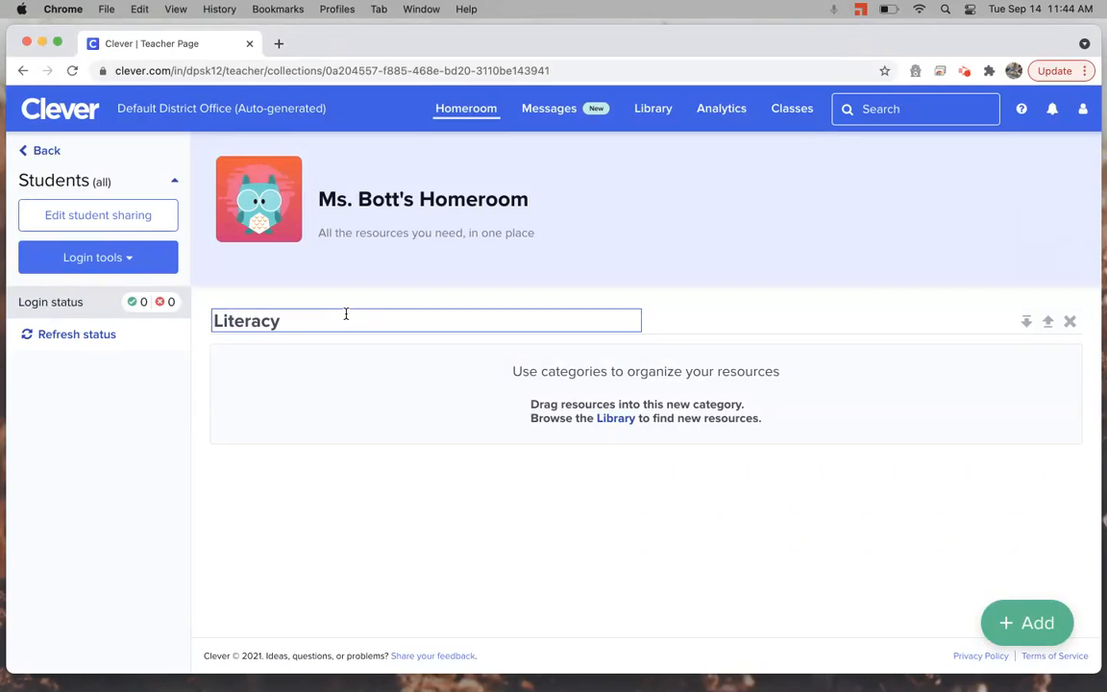
{"action": "left_click", "coordinate": [672, 320]}
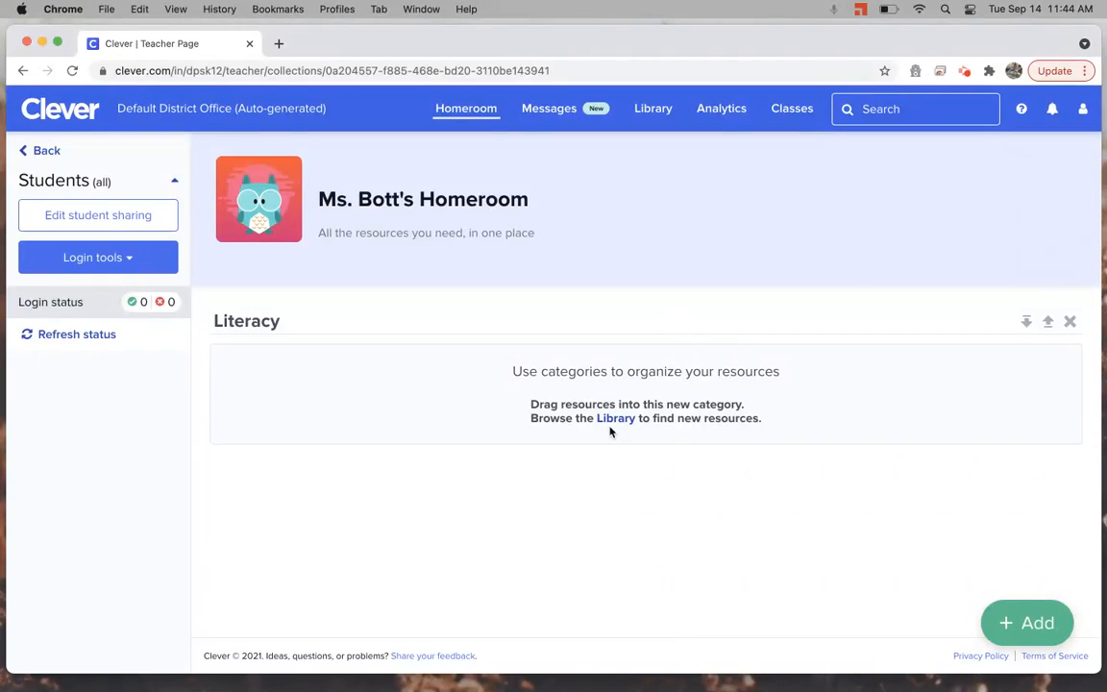
Create a new category on the page and name it "Math".
{"action": "left_click", "coordinate": [1055, 633]}
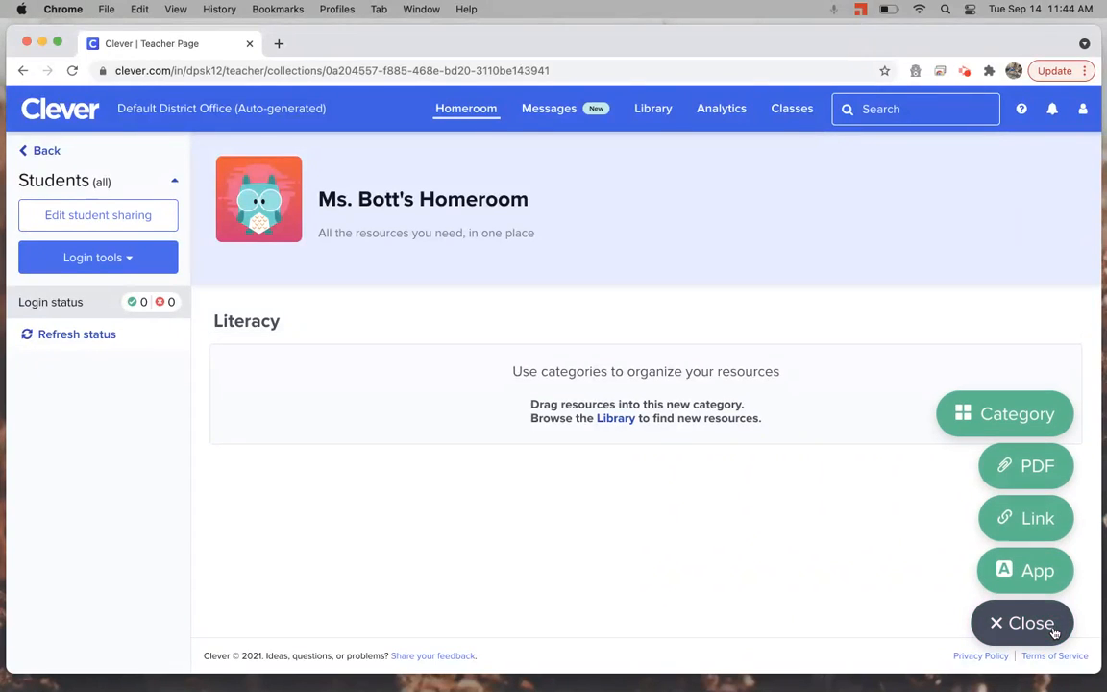
{"action": "left_click", "coordinate": [996, 413]}
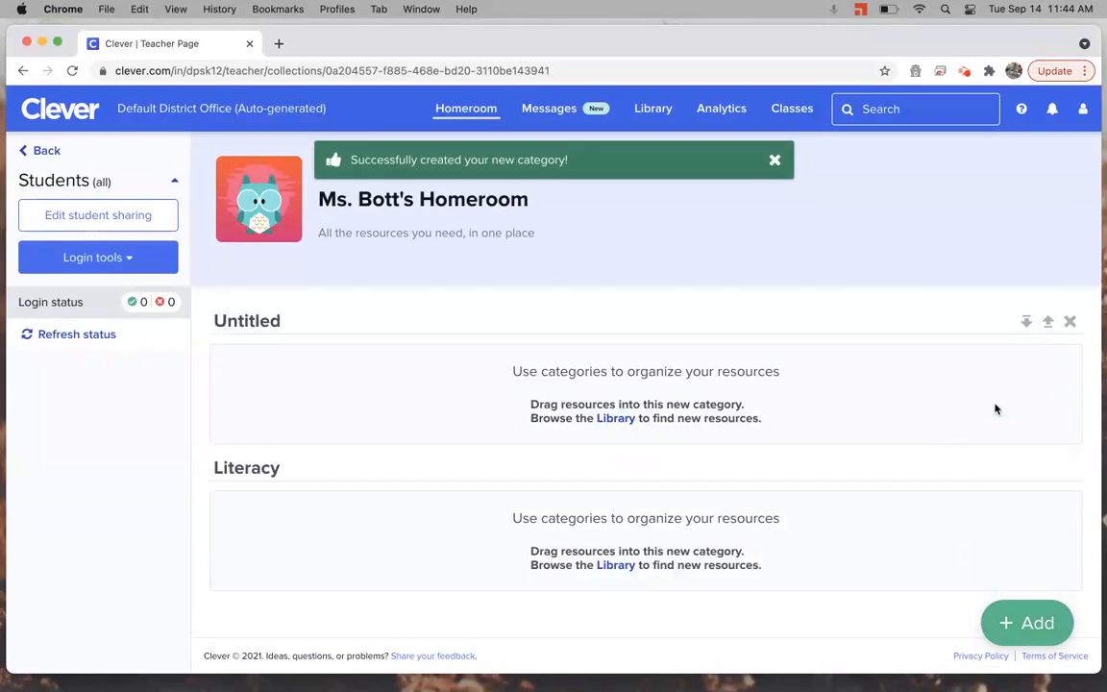
{"action": "double_click", "coordinate": [254, 320]}
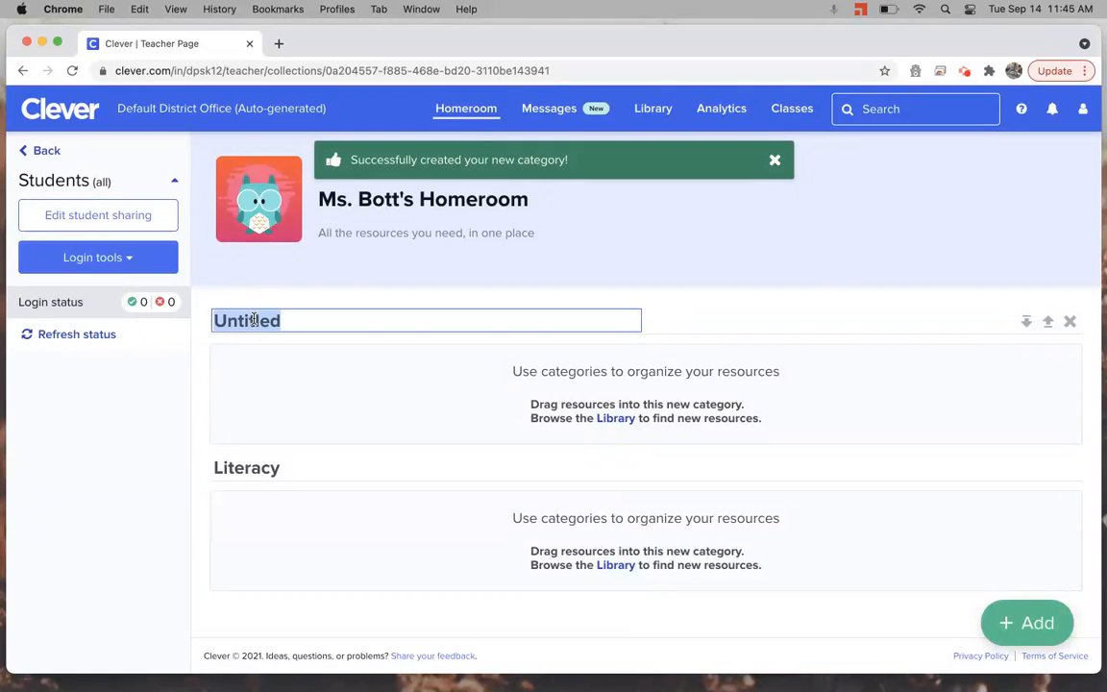
{"action": "type", "text": "Math"}
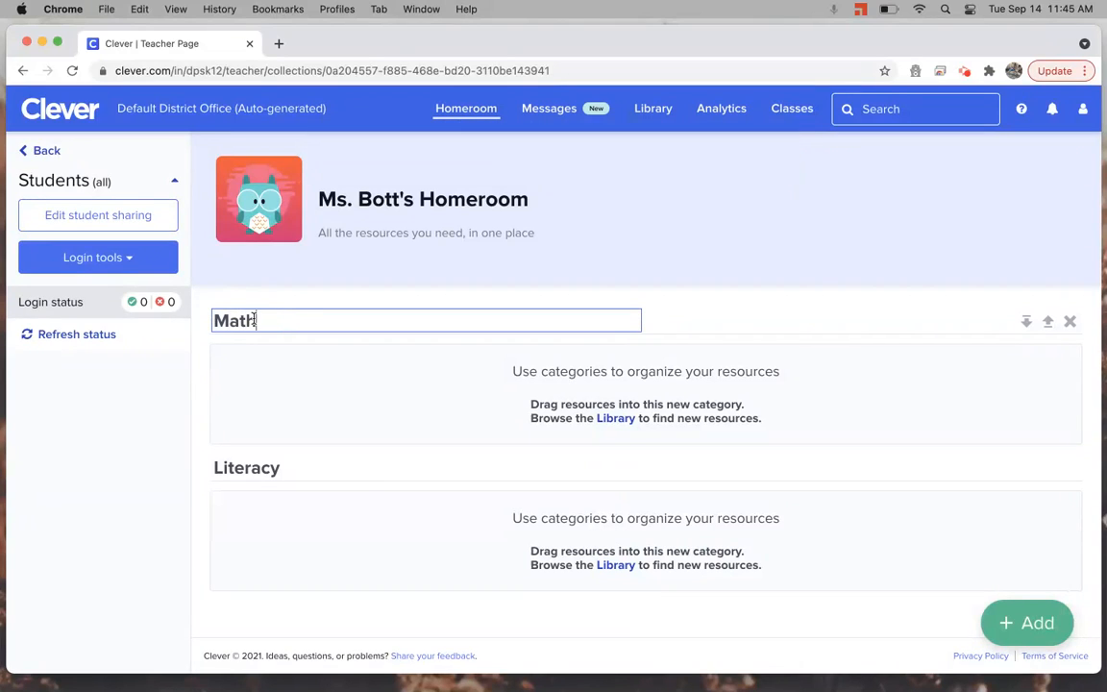
{"action": "key", "text": "Return"}
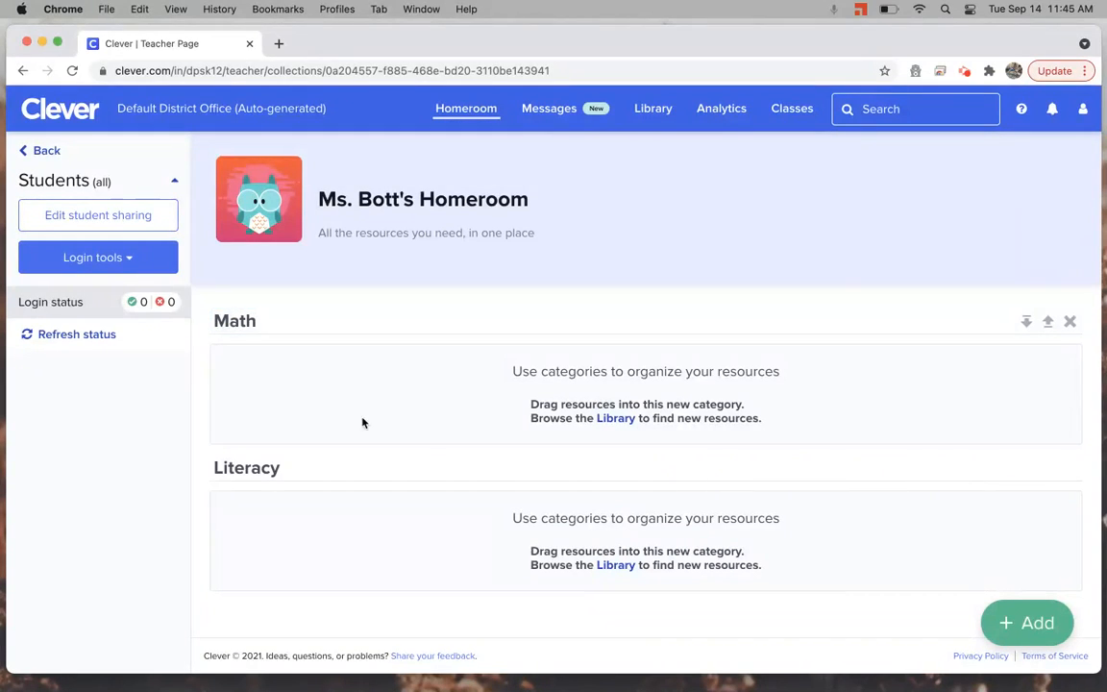
Add another category to the page and title it "Extra Practice".
{"action": "left_click", "coordinate": [1025, 634]}
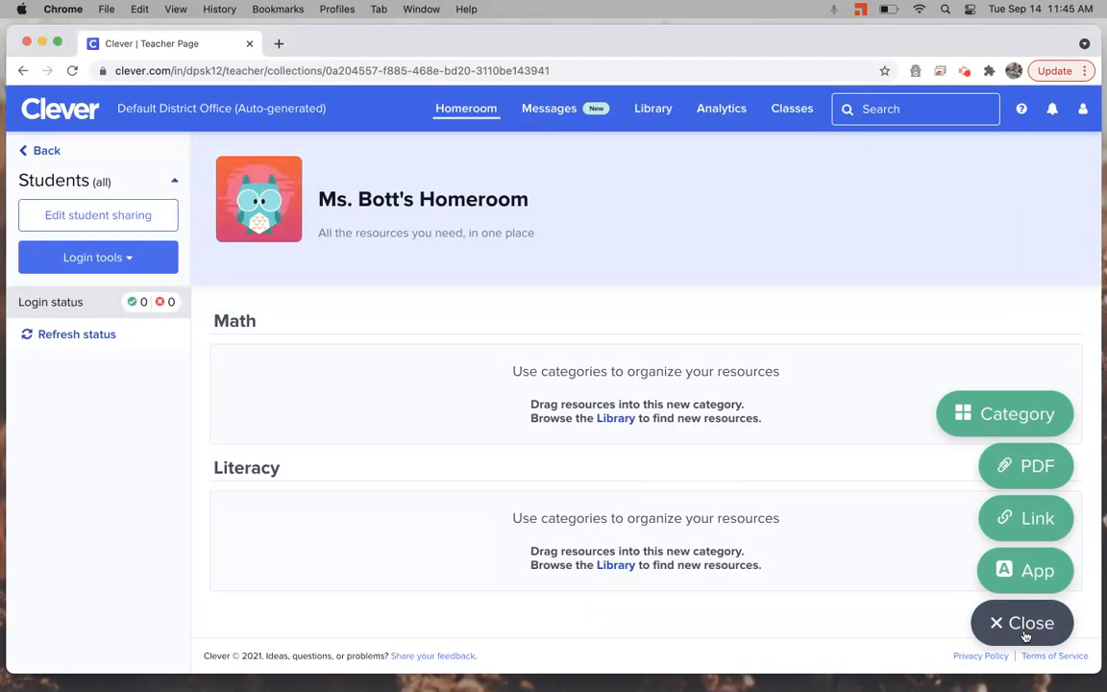
{"action": "left_click", "coordinate": [947, 415]}
{"action": "double_click", "coordinate": [364, 325]}
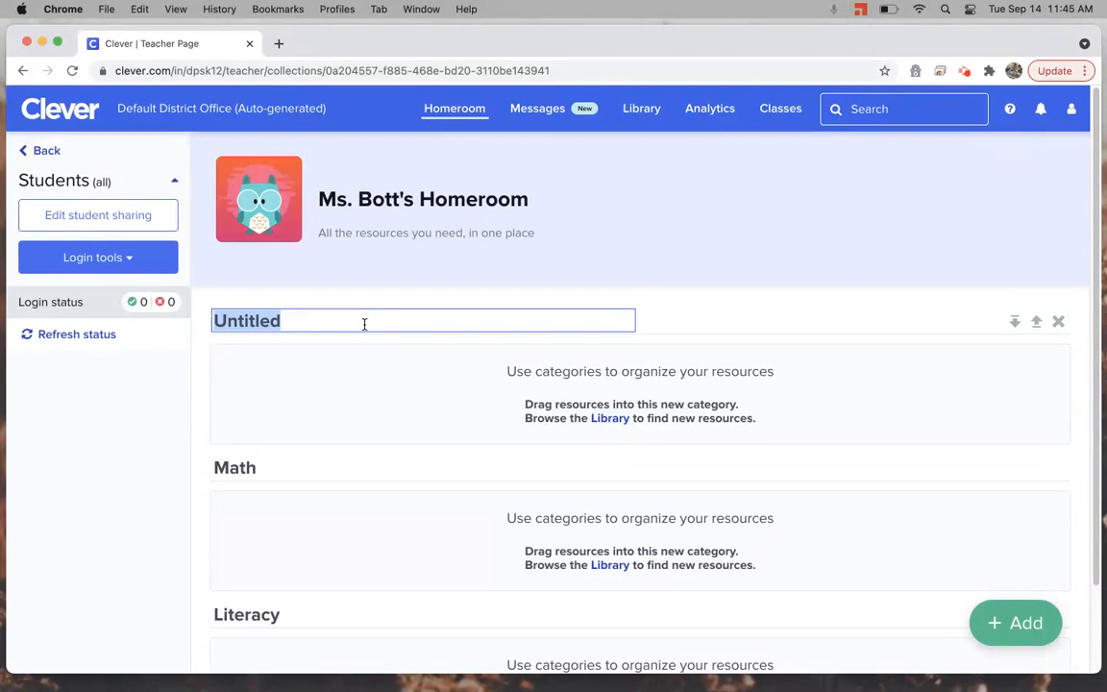
{"action": "type", "text": "E"}
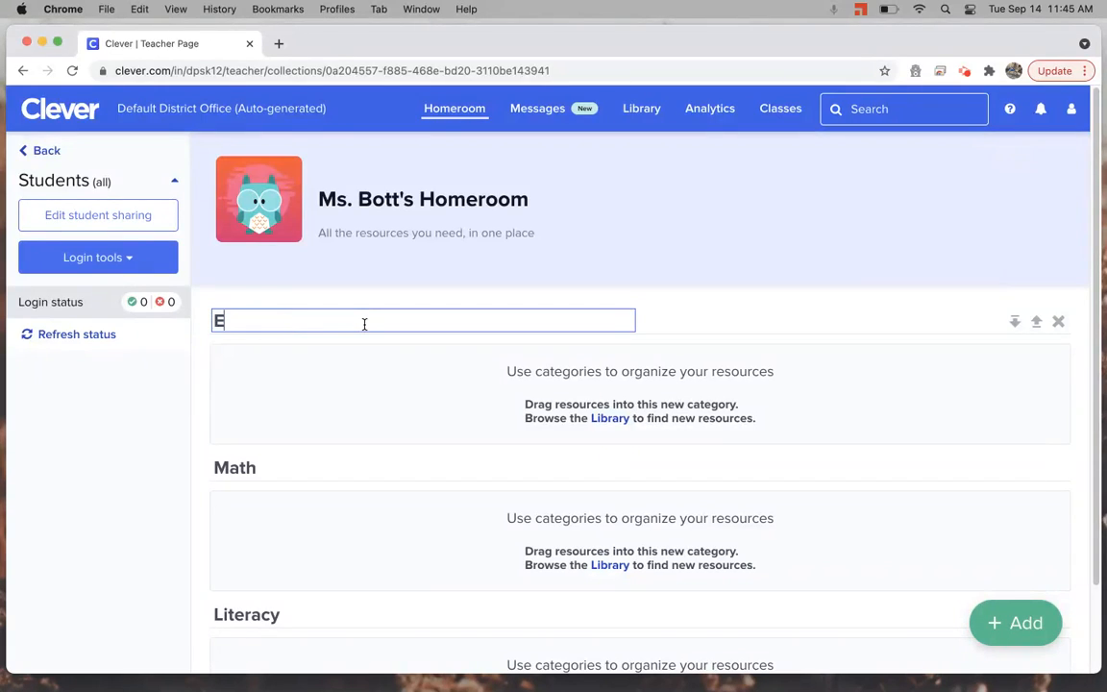
{"action": "type", "text": "xtra Practice"}
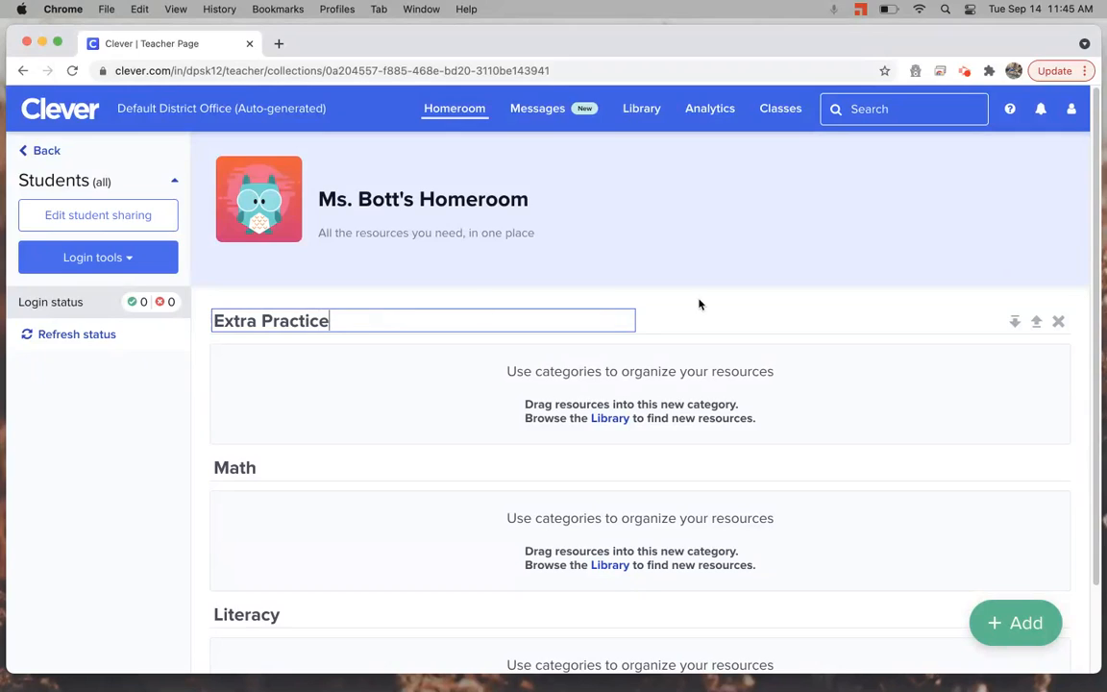
{"action": "left_click", "coordinate": [758, 323]}
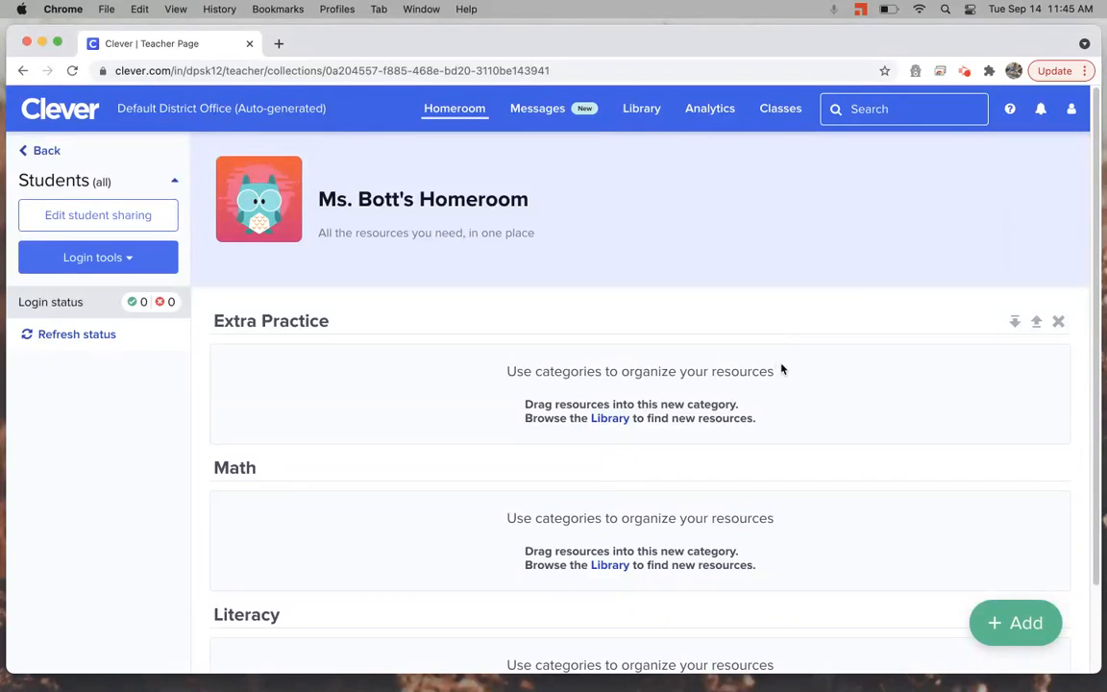
Add a fourth category to the page and title it "Every Day Use".
{"action": "left_click", "coordinate": [1009, 630]}
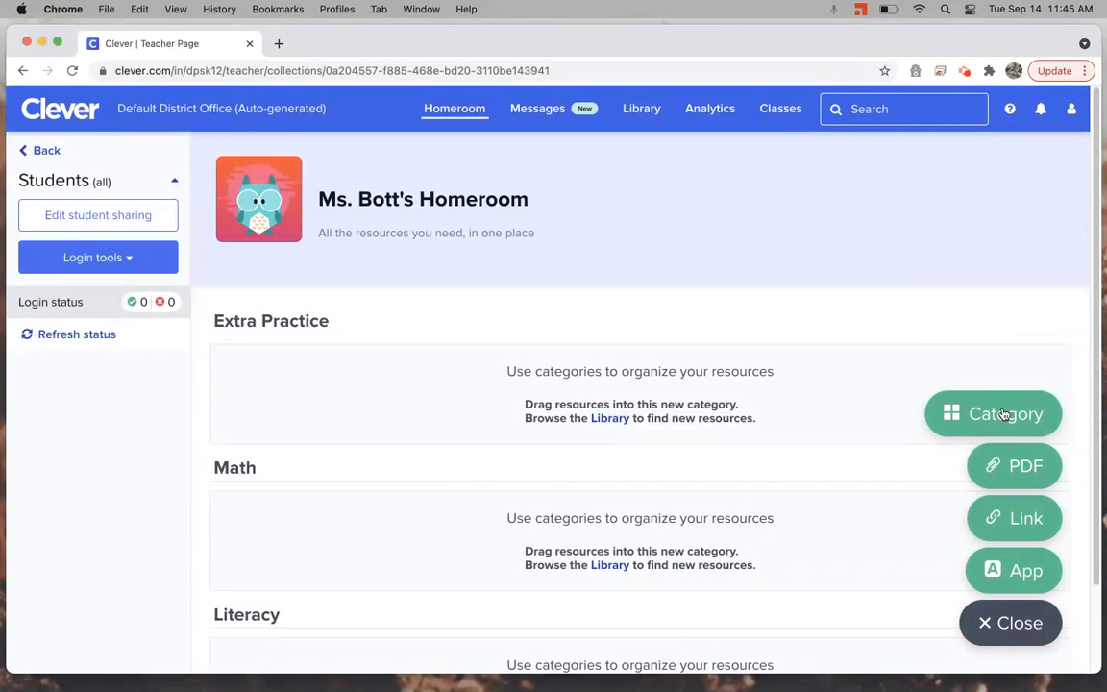
{"action": "left_click", "coordinate": [1004, 414]}
{"action": "left_click", "coordinate": [246, 319]}
{"action": "double_click", "coordinate": [245, 319]}
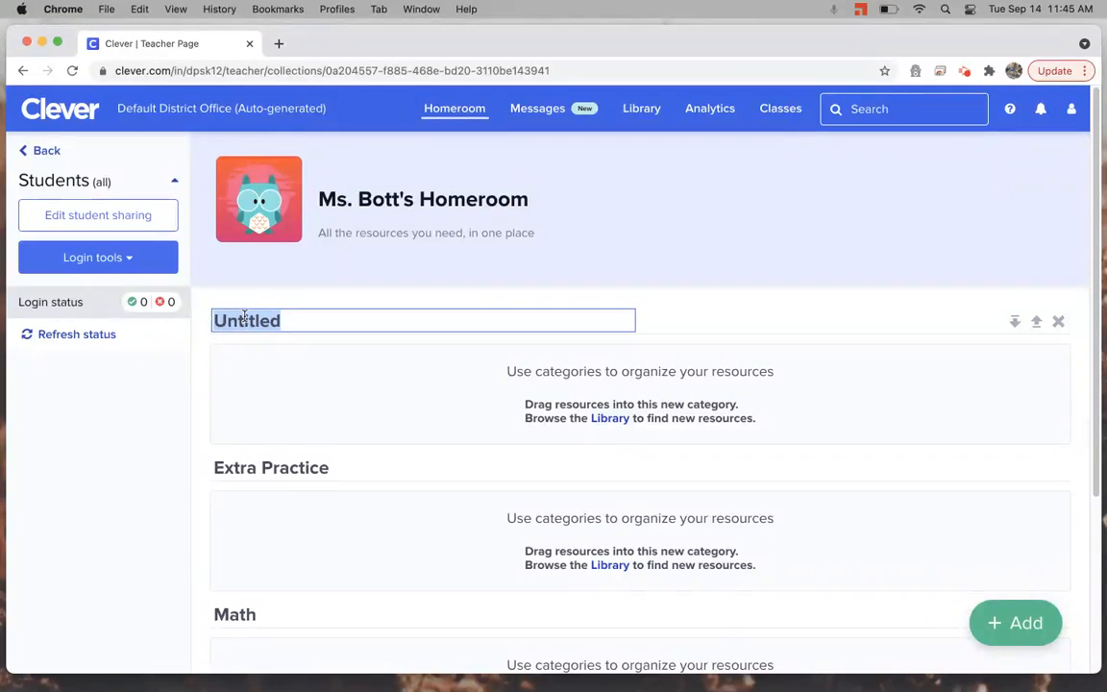
{"action": "type", "text": "Every Day "}
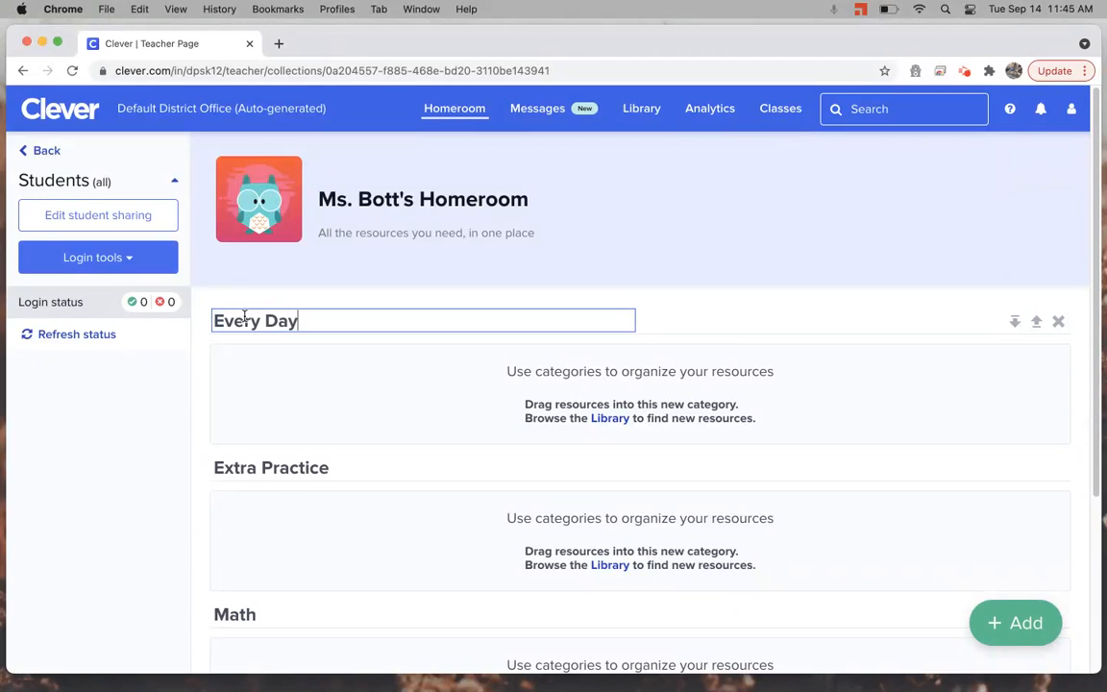
{"action": "type", "text": "Use"}
{"action": "left_click", "coordinate": [729, 324]}
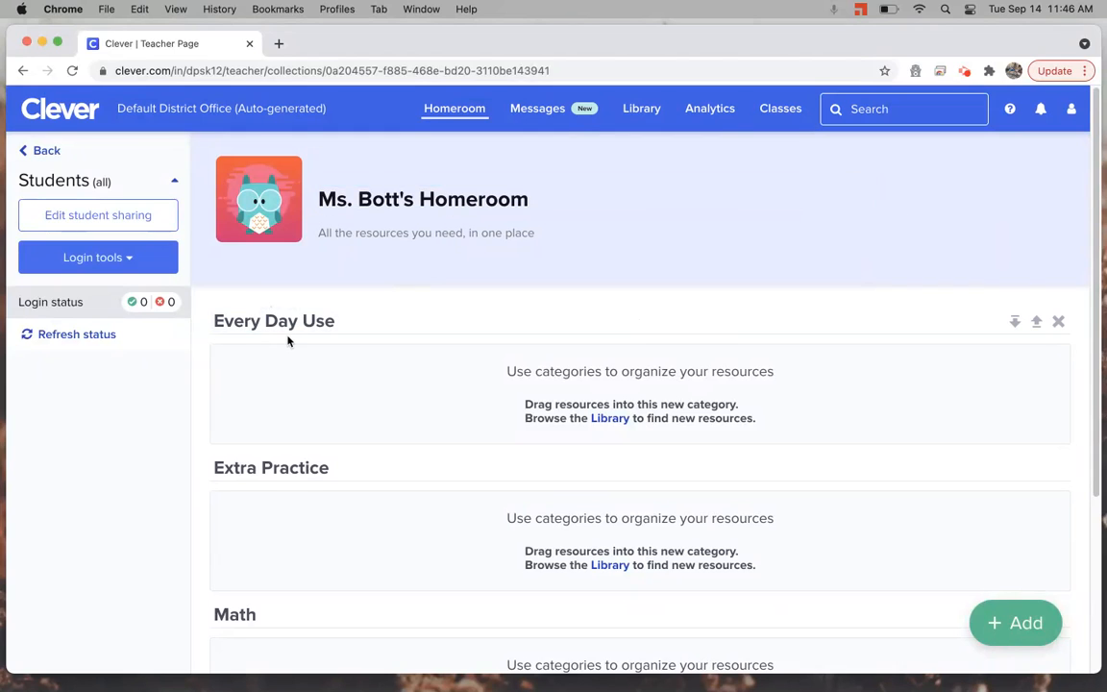
{"action": "scroll", "coordinate": [290, 317], "scroll_direction": "down", "scroll_amount": 2}
{"action": "scroll", "coordinate": [317, 495], "scroll_direction": "down", "scroll_amount": 5}
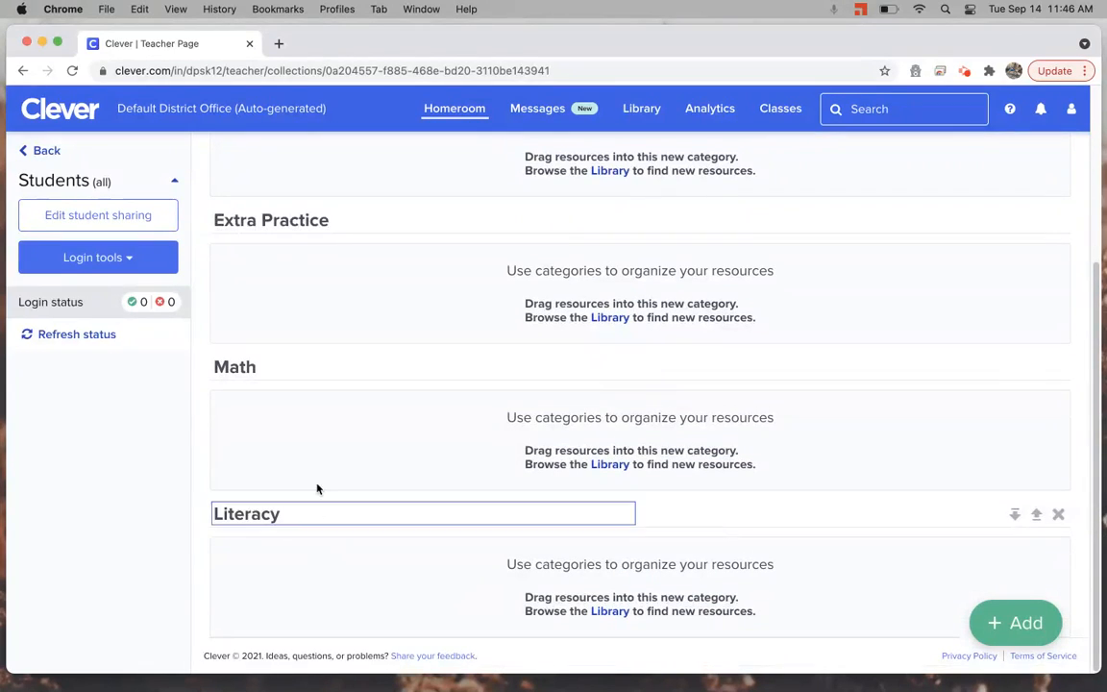
{"action": "scroll", "coordinate": [307, 305], "scroll_direction": "up", "scroll_amount": 4}
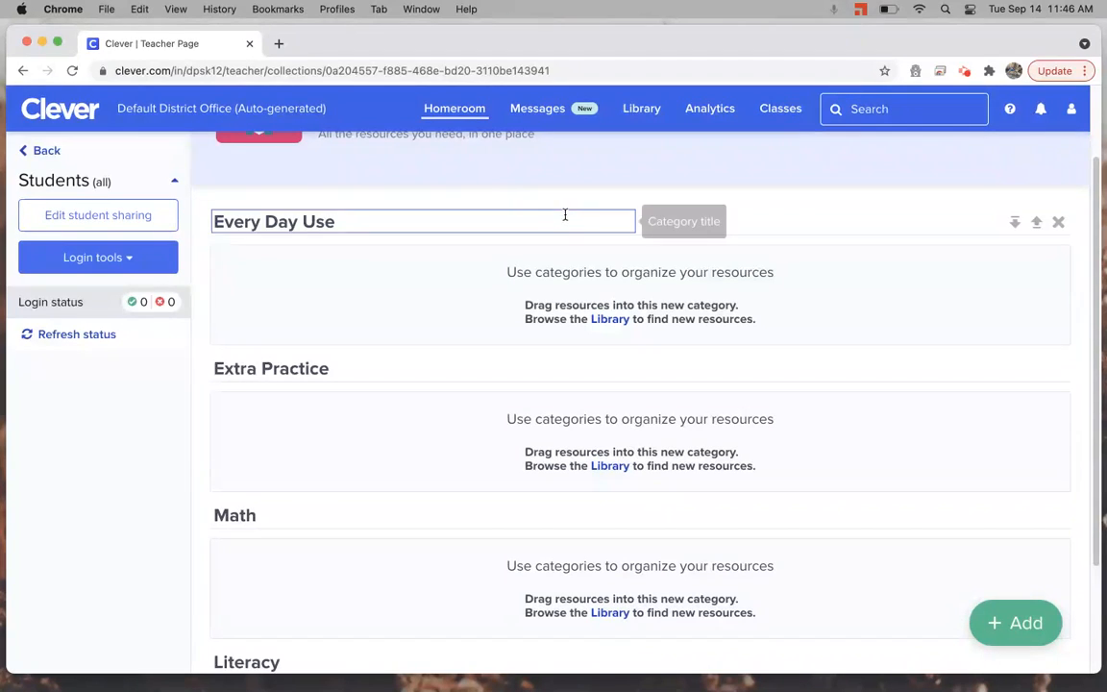
{"action": "left_click", "coordinate": [1000, 624]}
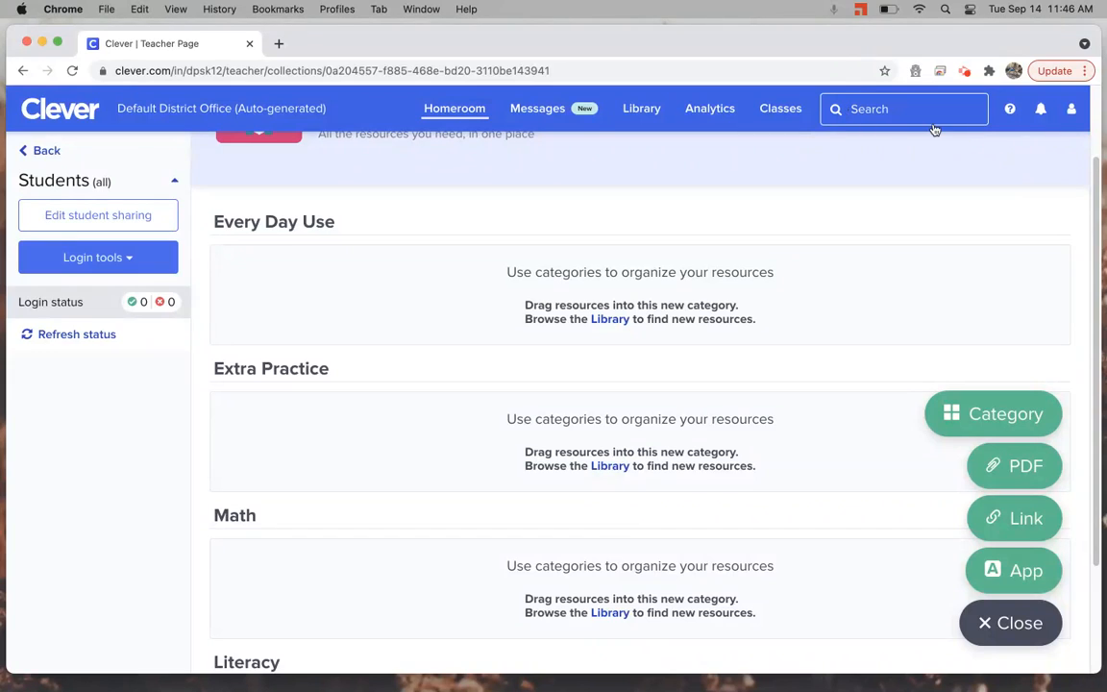
{"action": "left_click", "coordinate": [1005, 625]}
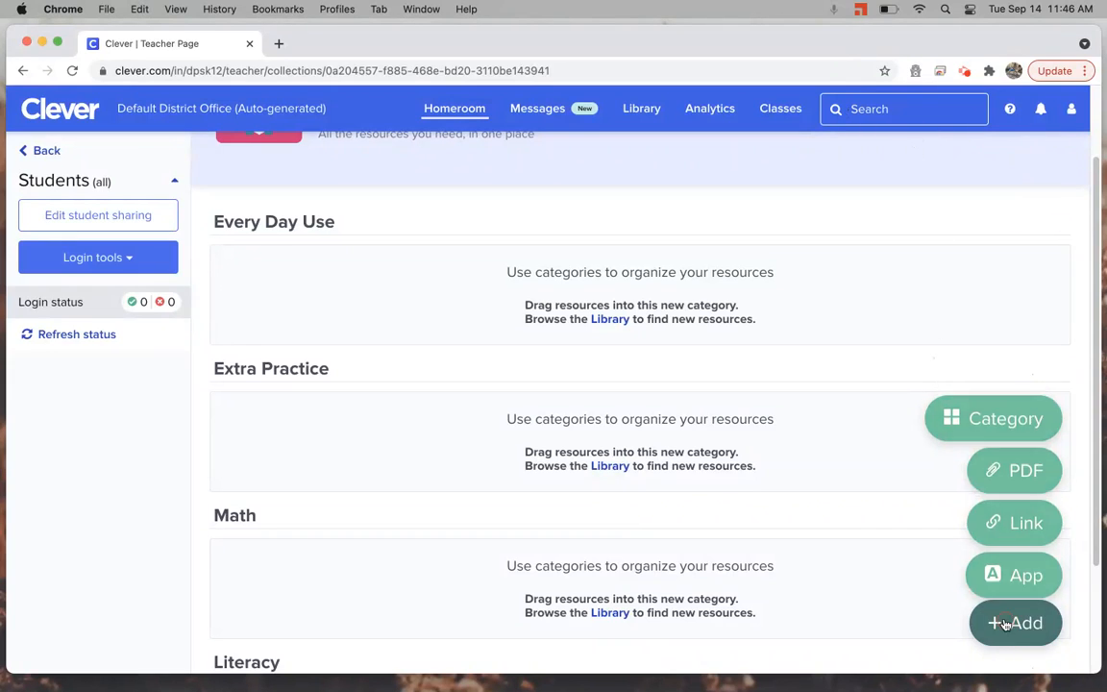
Search the addable apps for "sees" and add the district-provided Seesaw app to the page.
{"action": "left_click", "coordinate": [1011, 623]}
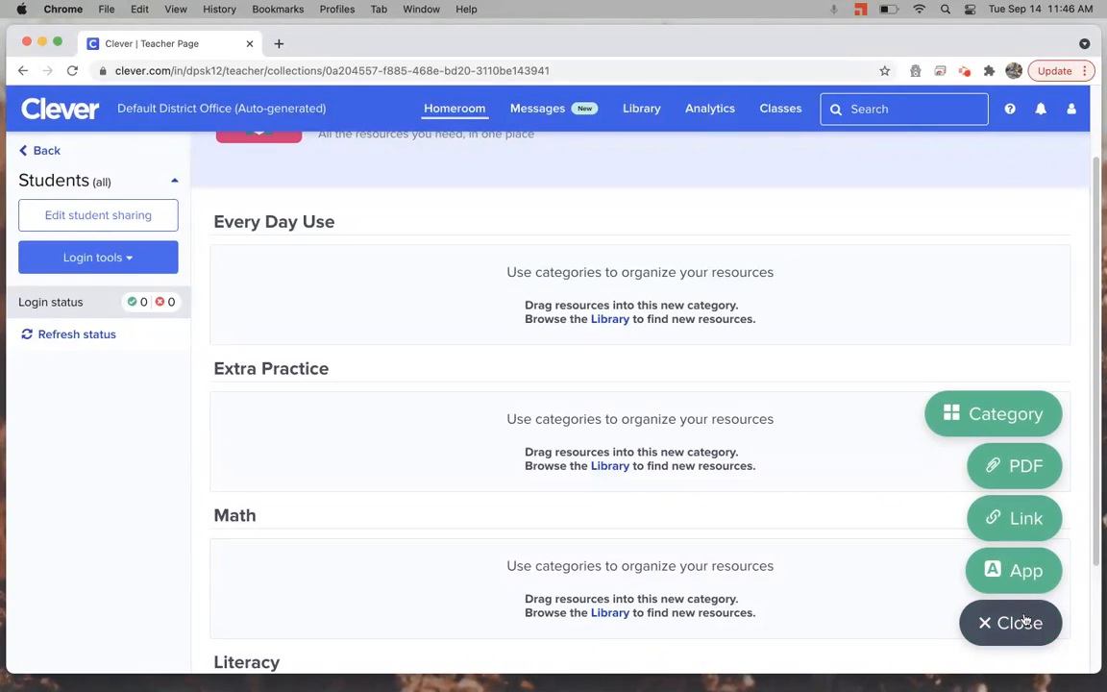
{"action": "left_click", "coordinate": [1042, 571]}
{"action": "left_click", "coordinate": [959, 251]}
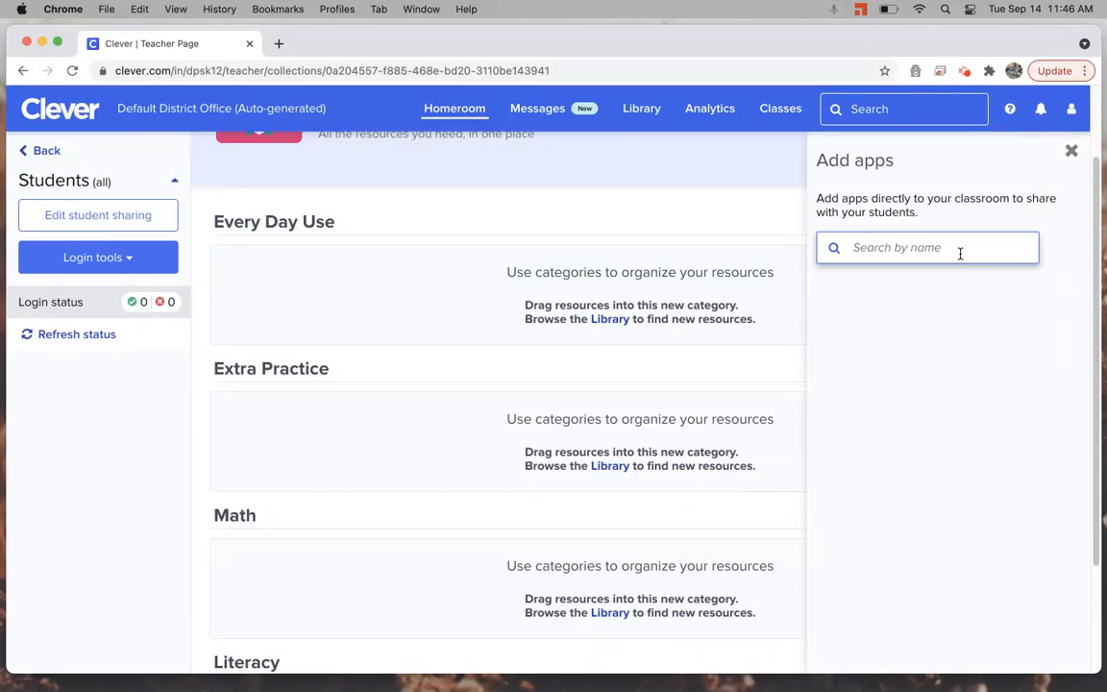
{"action": "type", "text": "sees"}
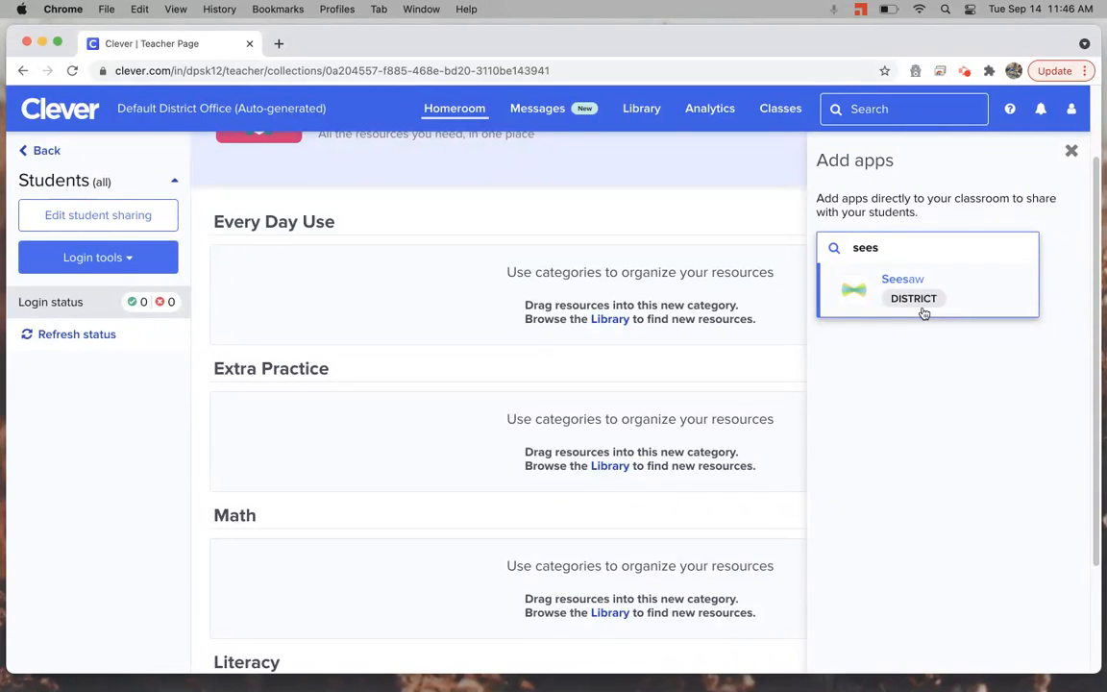
{"action": "left_click", "coordinate": [971, 310]}
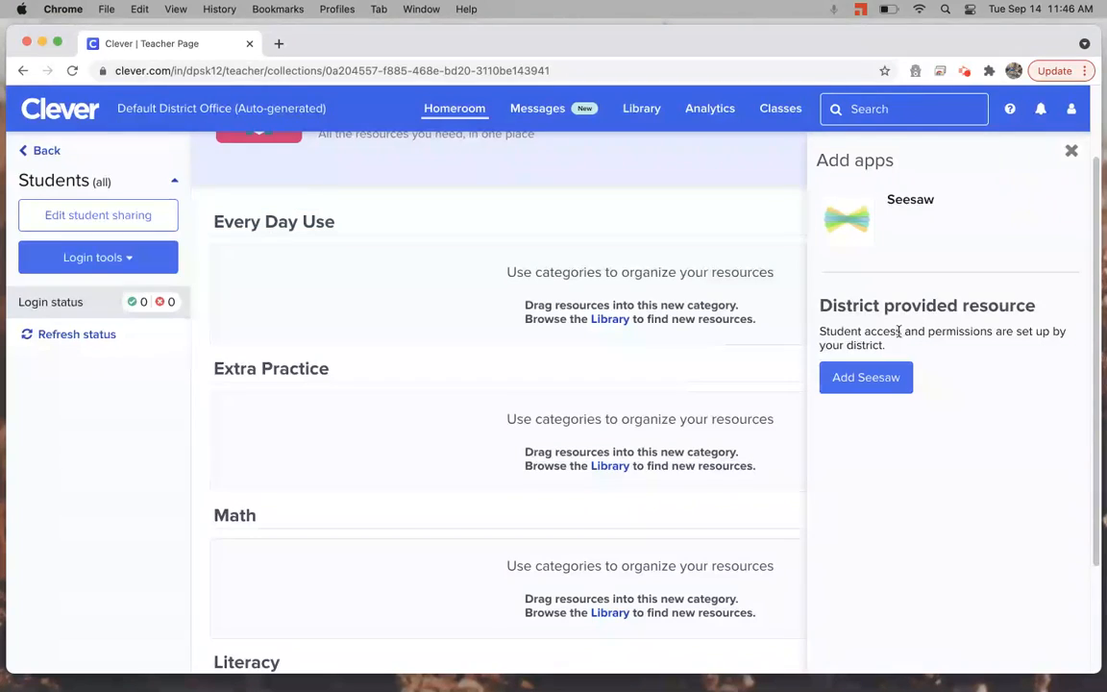
{"action": "left_click", "coordinate": [880, 379]}
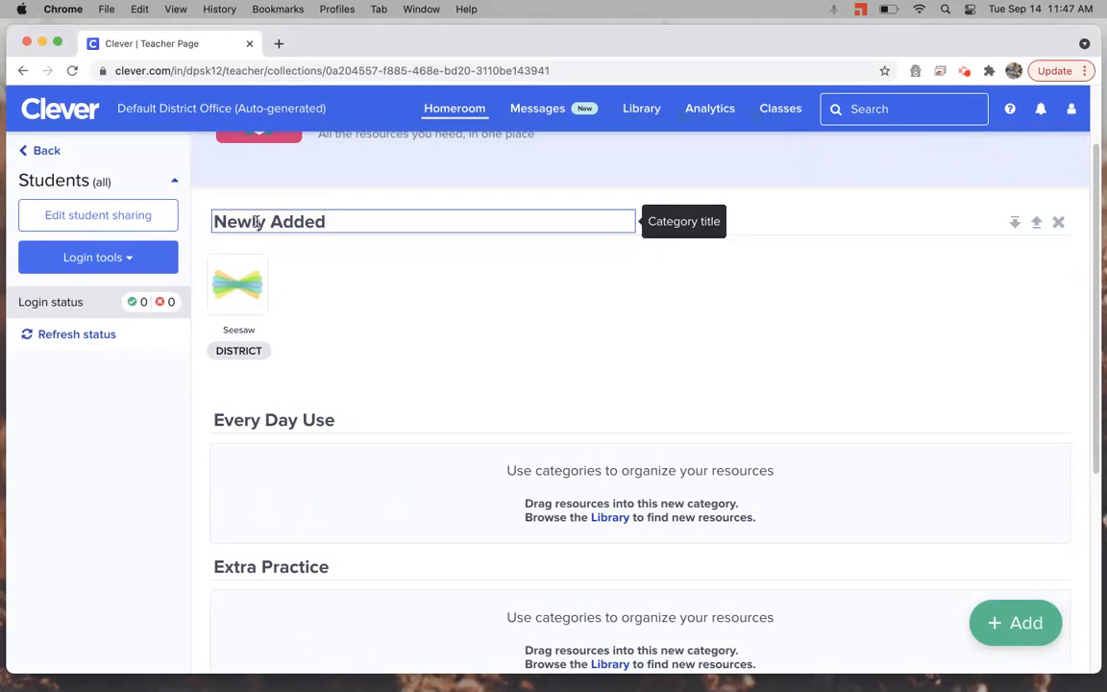
Move the Seesaw app into the "Every Day Use" category and delete the emptied "Newly Added" category.
{"action": "mouse_move", "coordinate": [261, 288]}
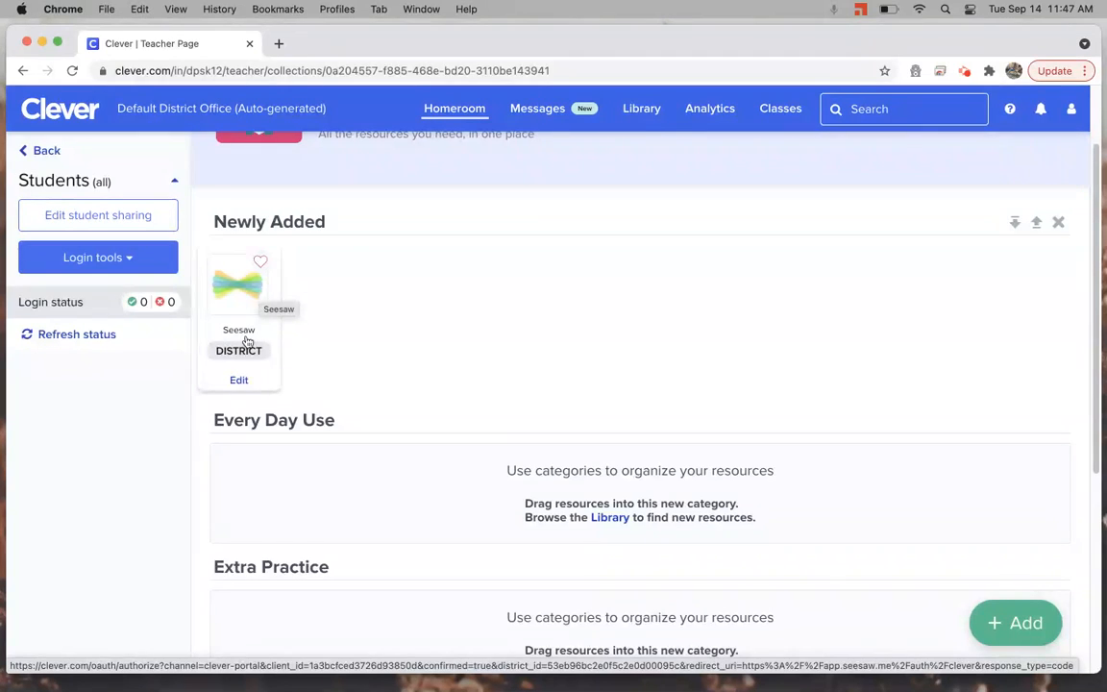
{"action": "left_click", "coordinate": [244, 381]}
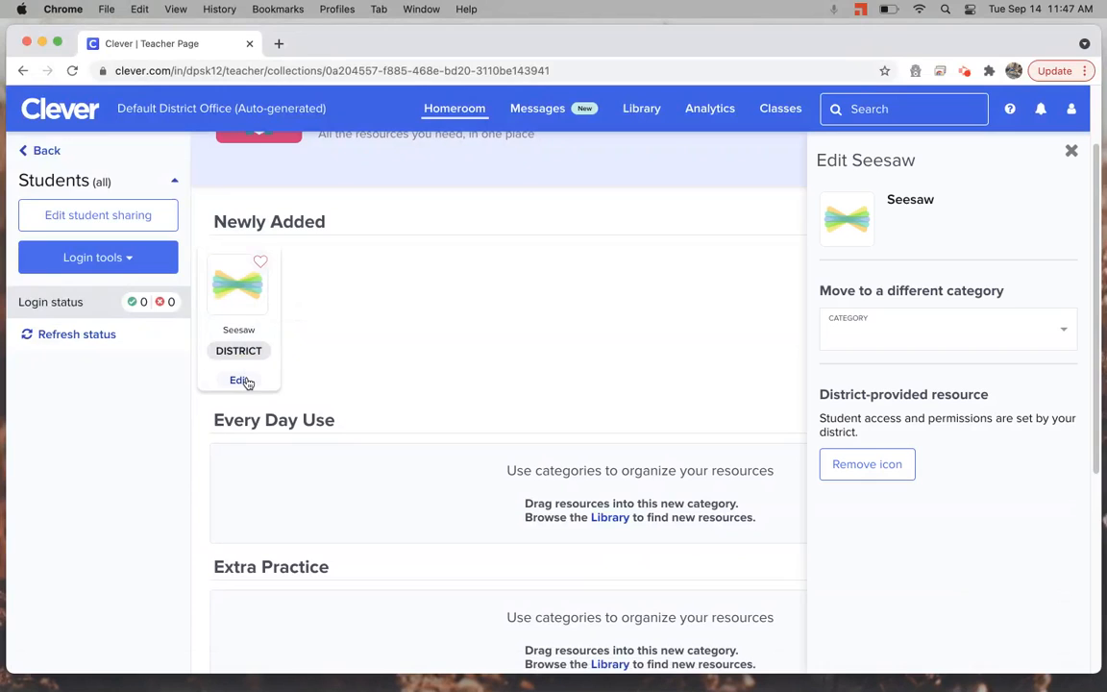
{"action": "left_click", "coordinate": [903, 321]}
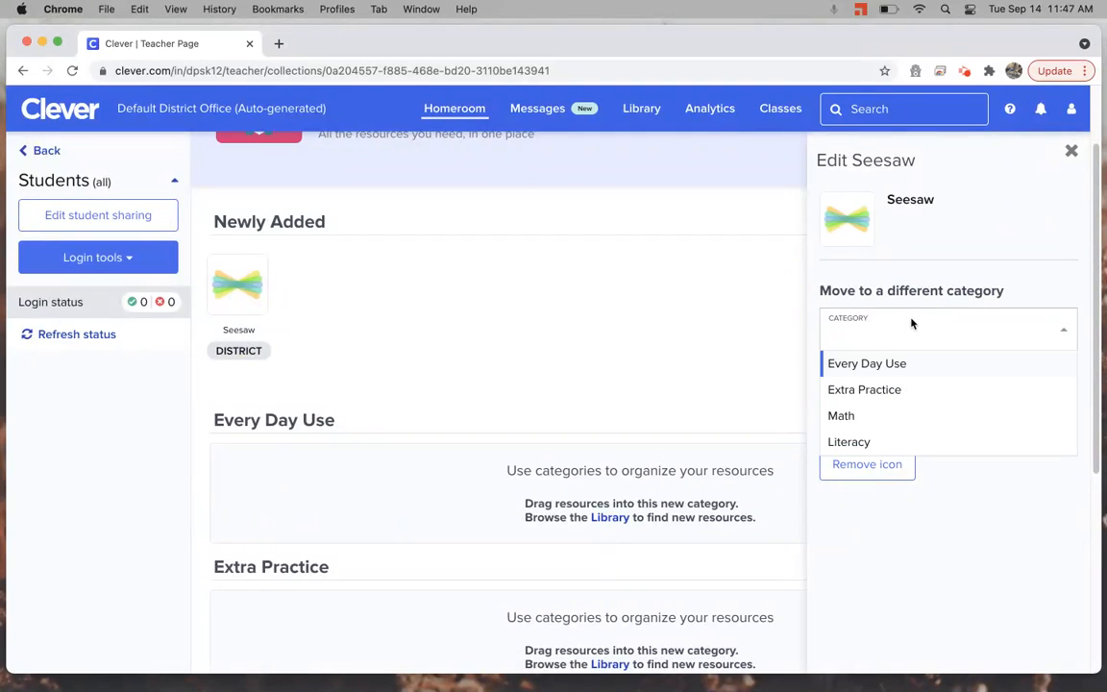
{"action": "left_click", "coordinate": [879, 367]}
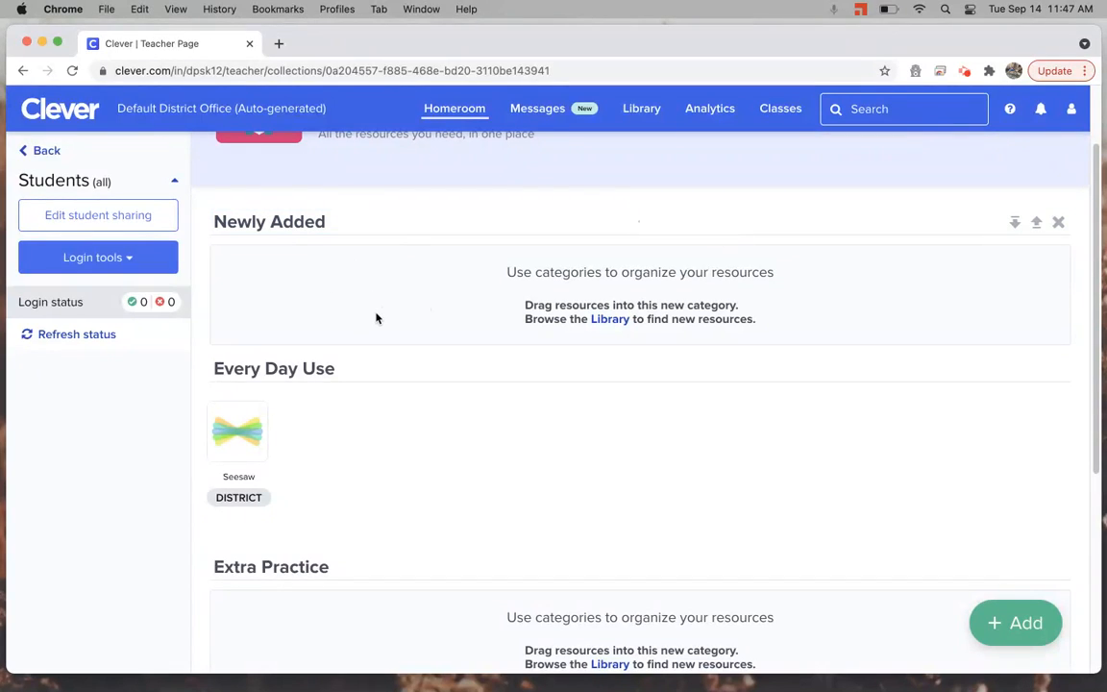
{"action": "left_click", "coordinate": [1059, 224]}
{"action": "left_click", "coordinate": [670, 420]}
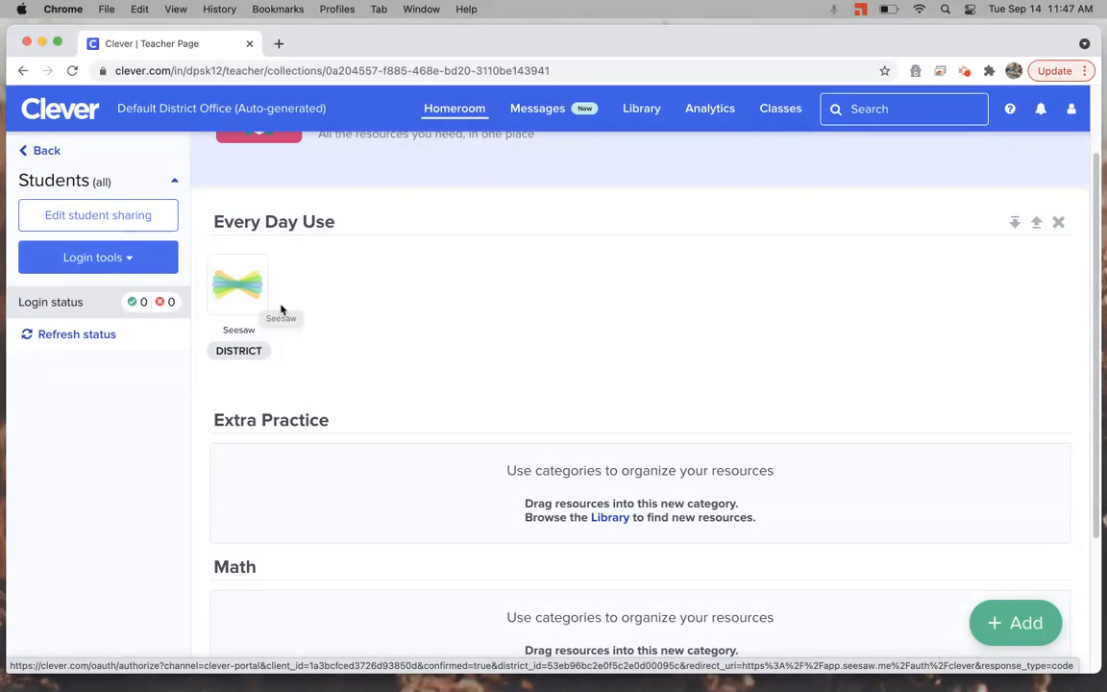
Open kahoot.it in a new browser tab and copy its web address.
{"action": "scroll", "coordinate": [334, 269], "scroll_direction": "down", "scroll_amount": 1}
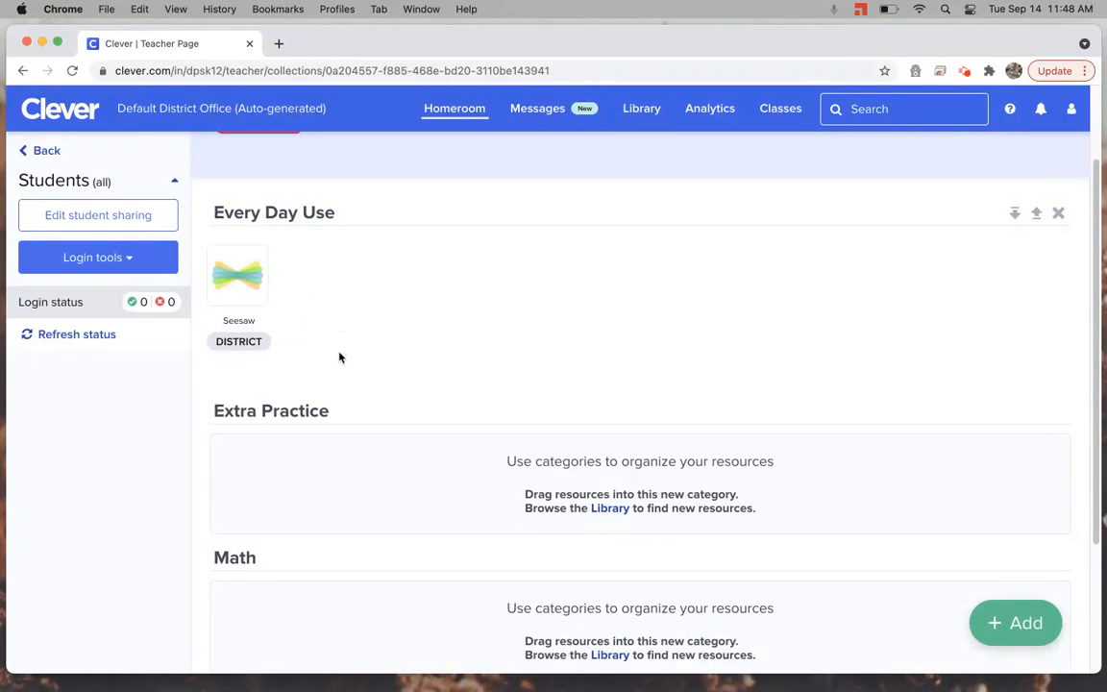
{"action": "left_click", "coordinate": [279, 43]}
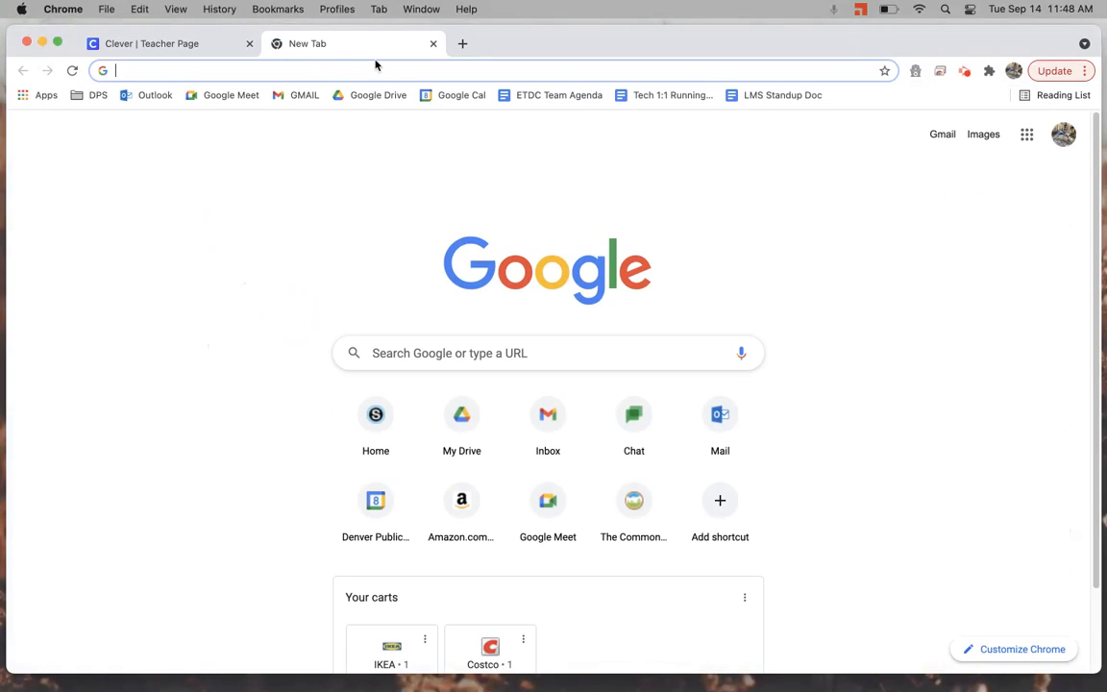
{"action": "type", "text": "kahoot"}
{"action": "type", "text": "it"}
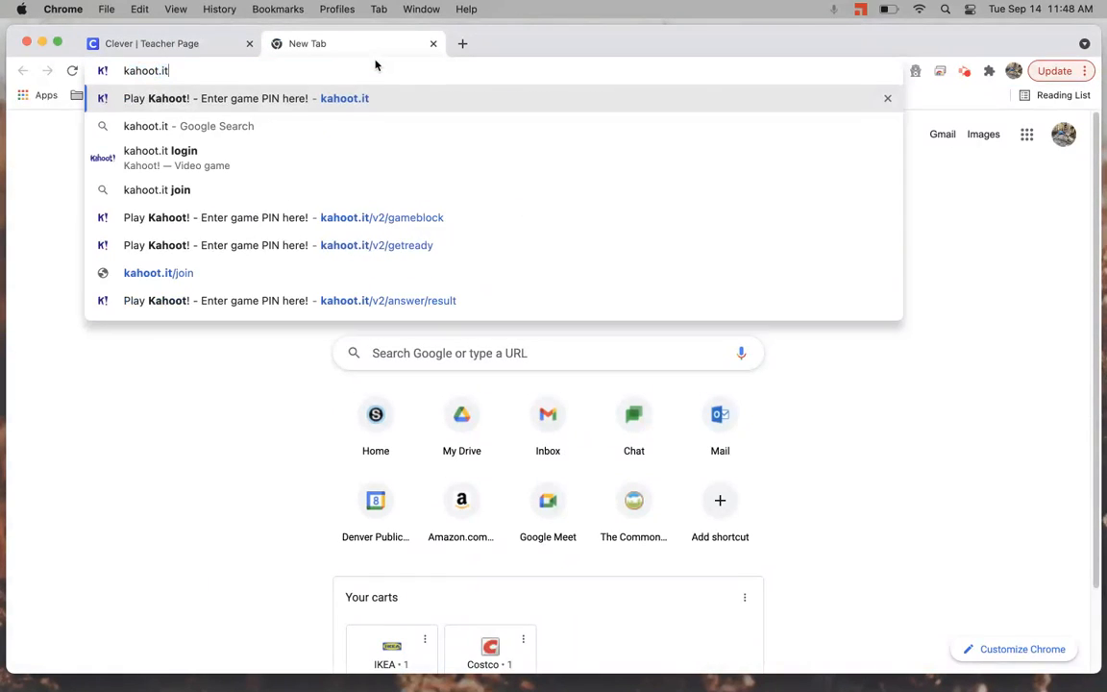
{"action": "key", "text": "Return"}
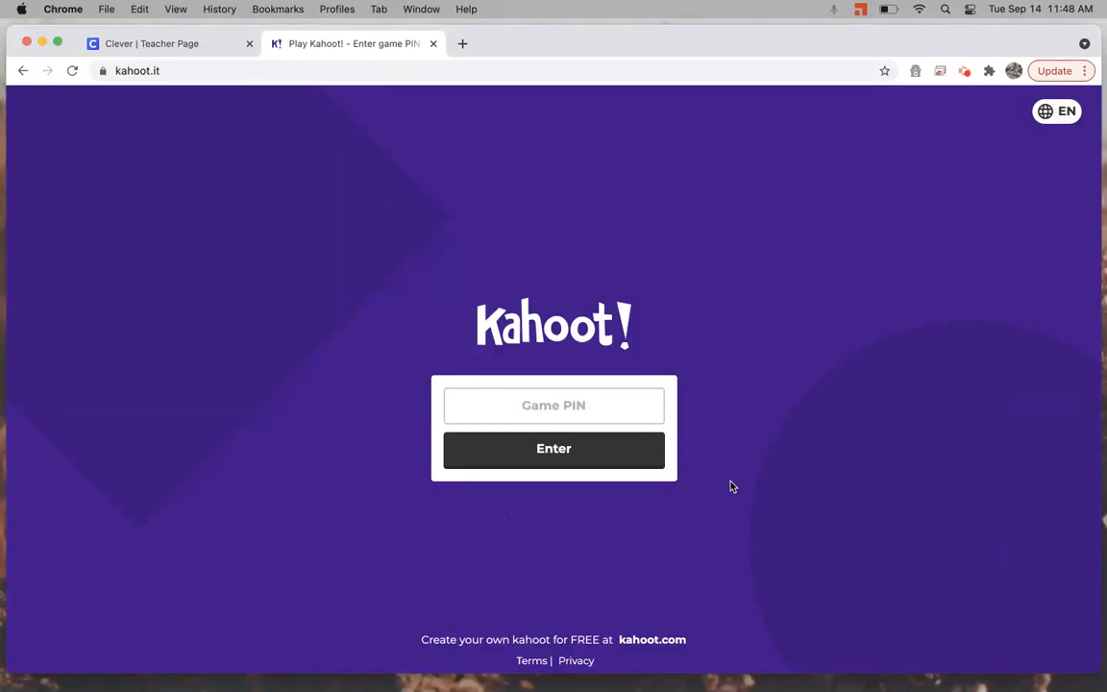
{"action": "left_click", "coordinate": [199, 70]}
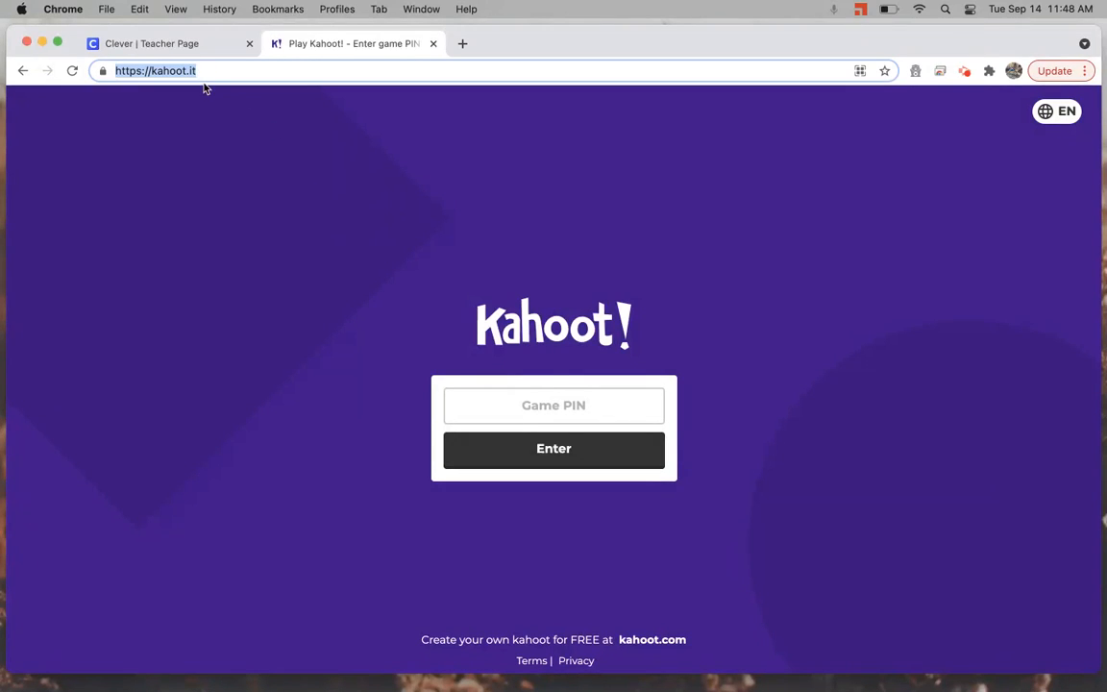
{"action": "left_click", "coordinate": [181, 45]}
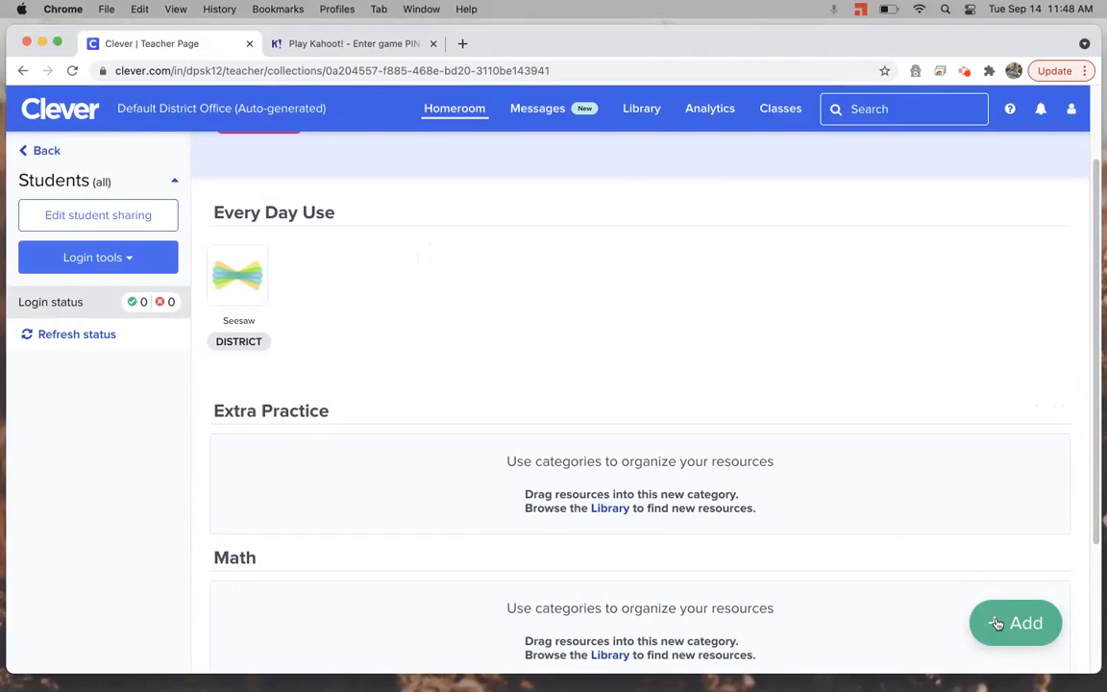
{"action": "left_click", "coordinate": [1046, 638]}
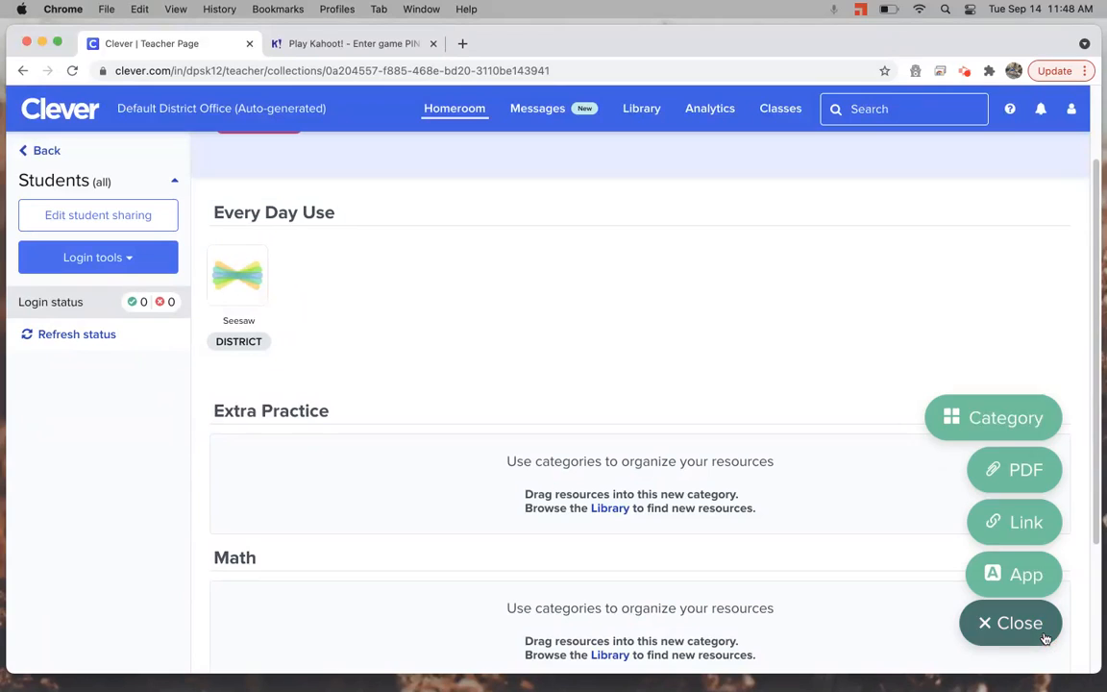
{"action": "left_click", "coordinate": [1024, 519]}
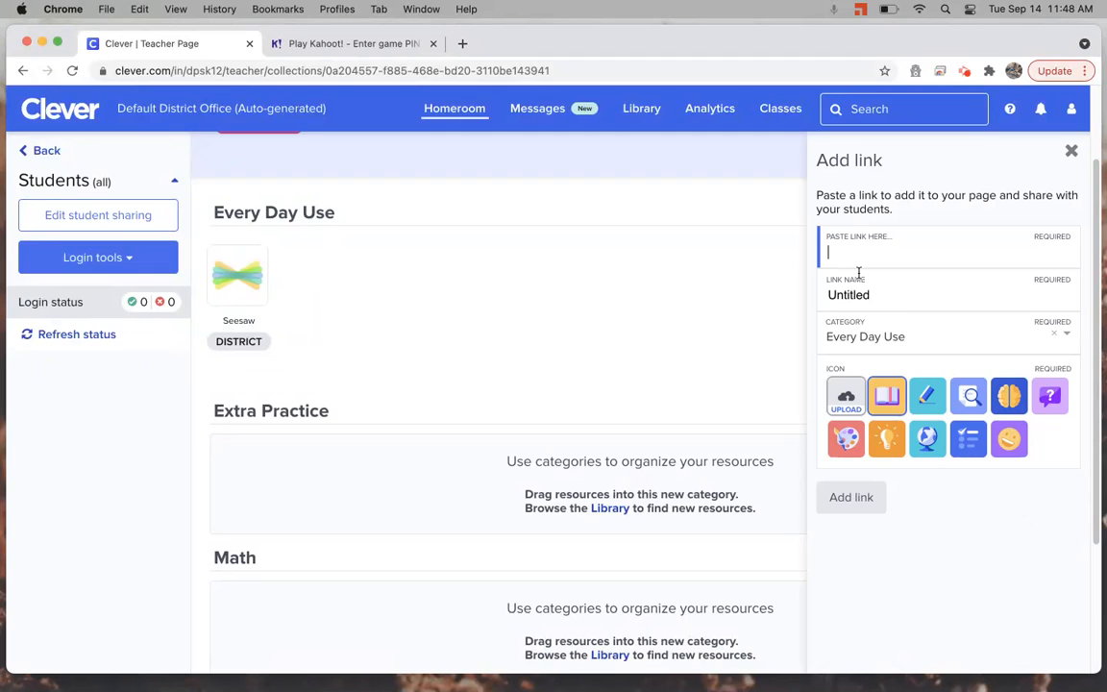
{"action": "right_click", "coordinate": [831, 252]}
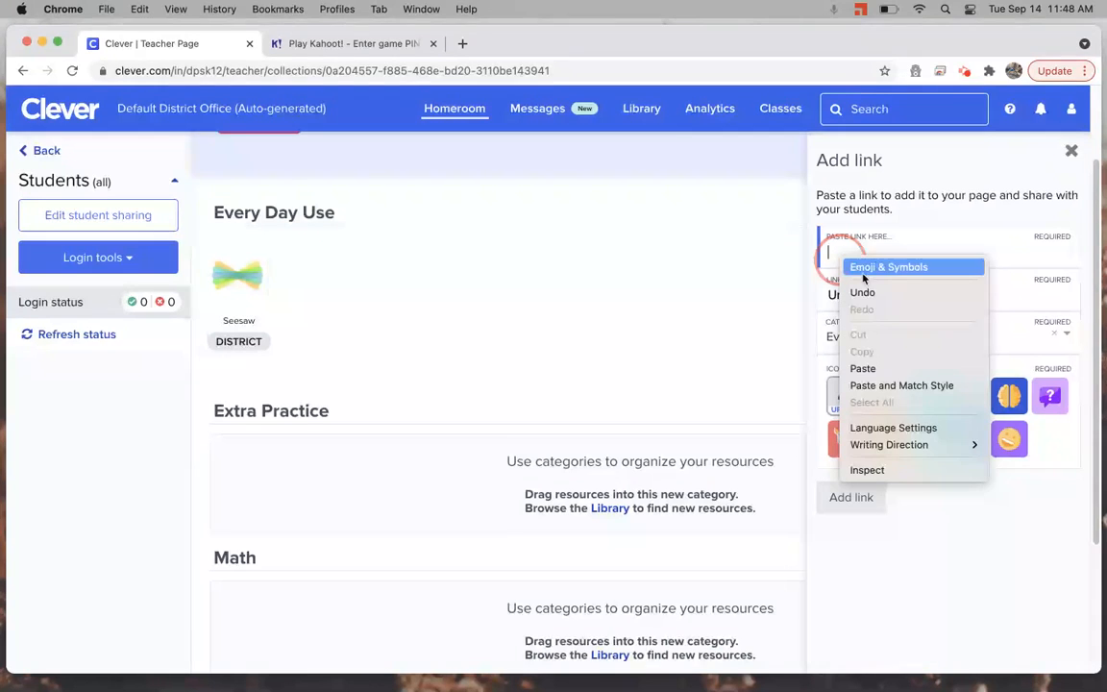
{"action": "left_click", "coordinate": [863, 372]}
Name the new link "Kahoot!" and assign it to the "Extra Practice" category.
{"action": "left_click", "coordinate": [851, 294]}
{"action": "double_click", "coordinate": [851, 295]}
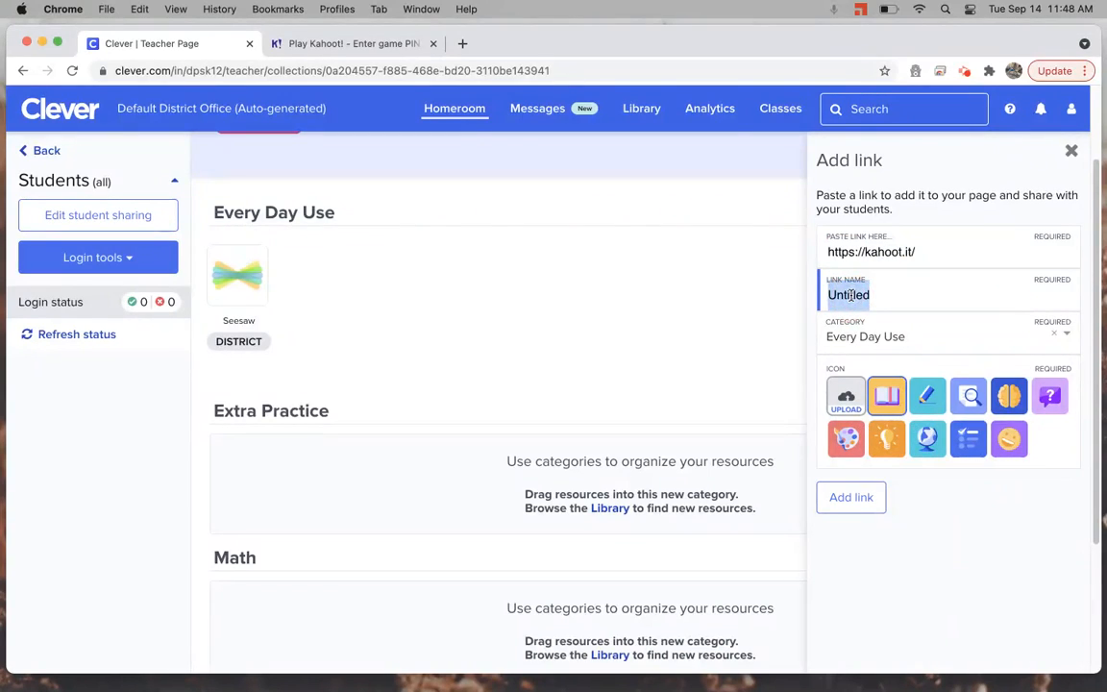
{"action": "type", "text": "Kahoot!"}
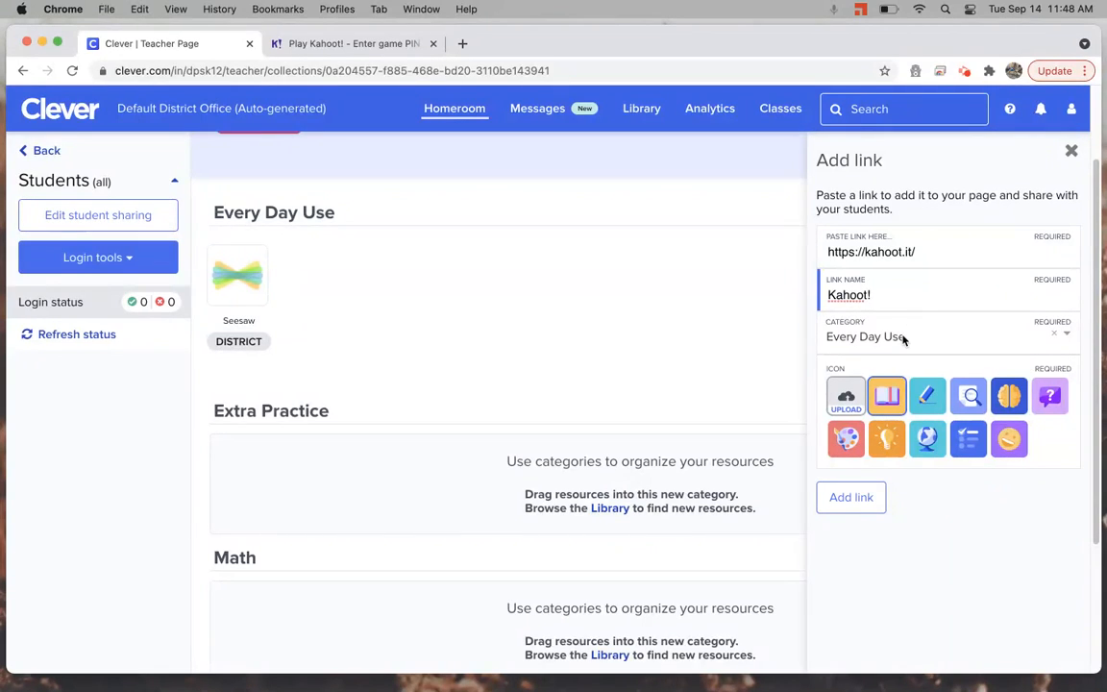
{"action": "left_click", "coordinate": [882, 341]}
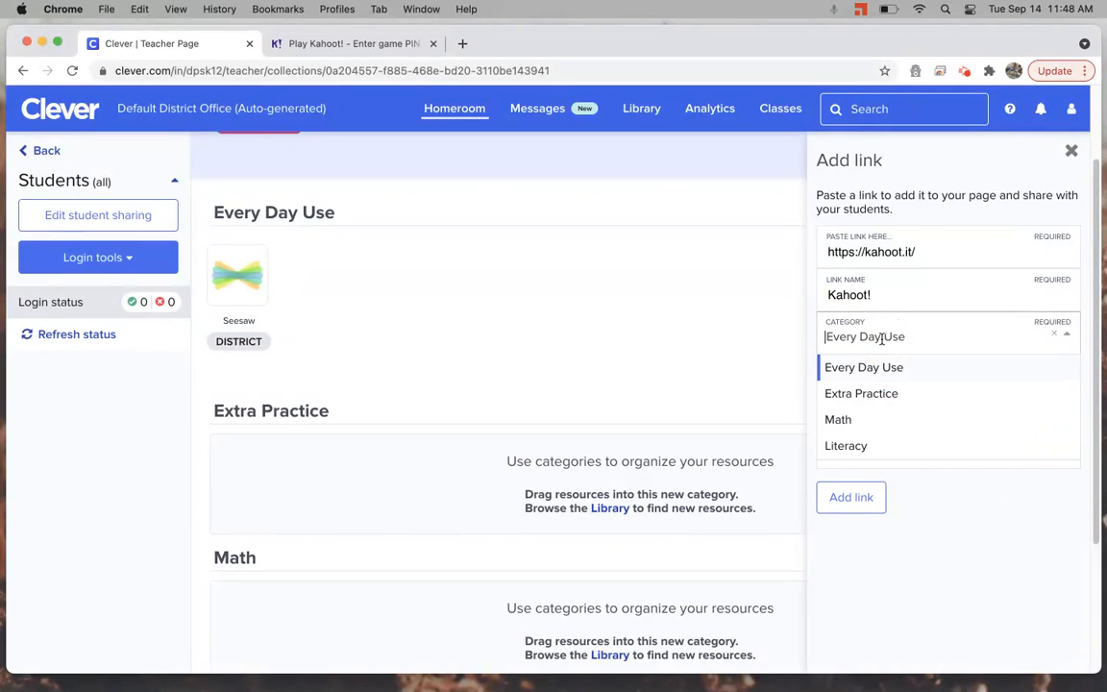
{"action": "left_click", "coordinate": [870, 396]}
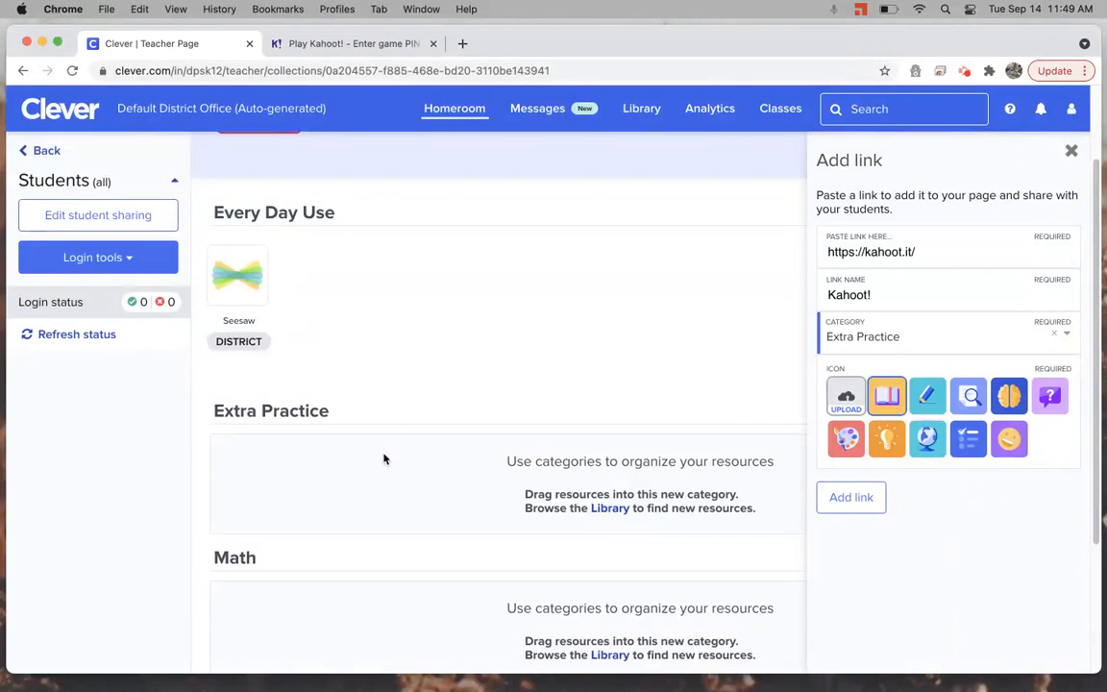
Search Google for "kahoot icon" in a new browser tab.
{"action": "mouse_move", "coordinate": [259, 239]}
{"action": "left_click", "coordinate": [462, 43]}
{"action": "type", "text": "ka"}
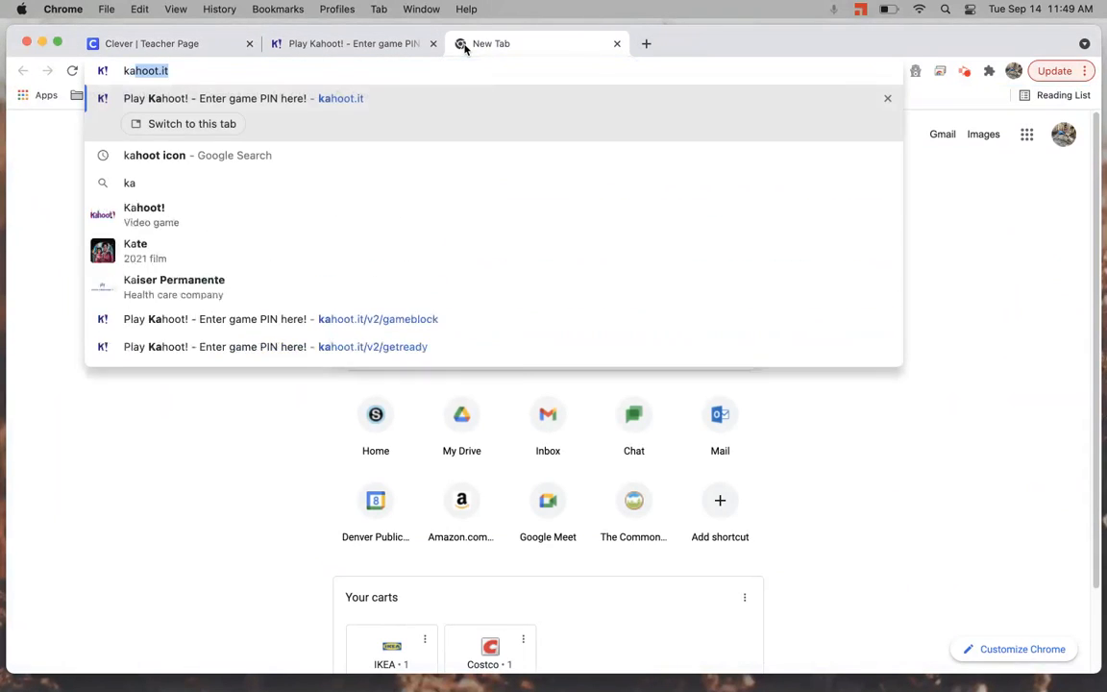
{"action": "type", "text": "hoot icon"}
{"action": "key", "text": "Return"}
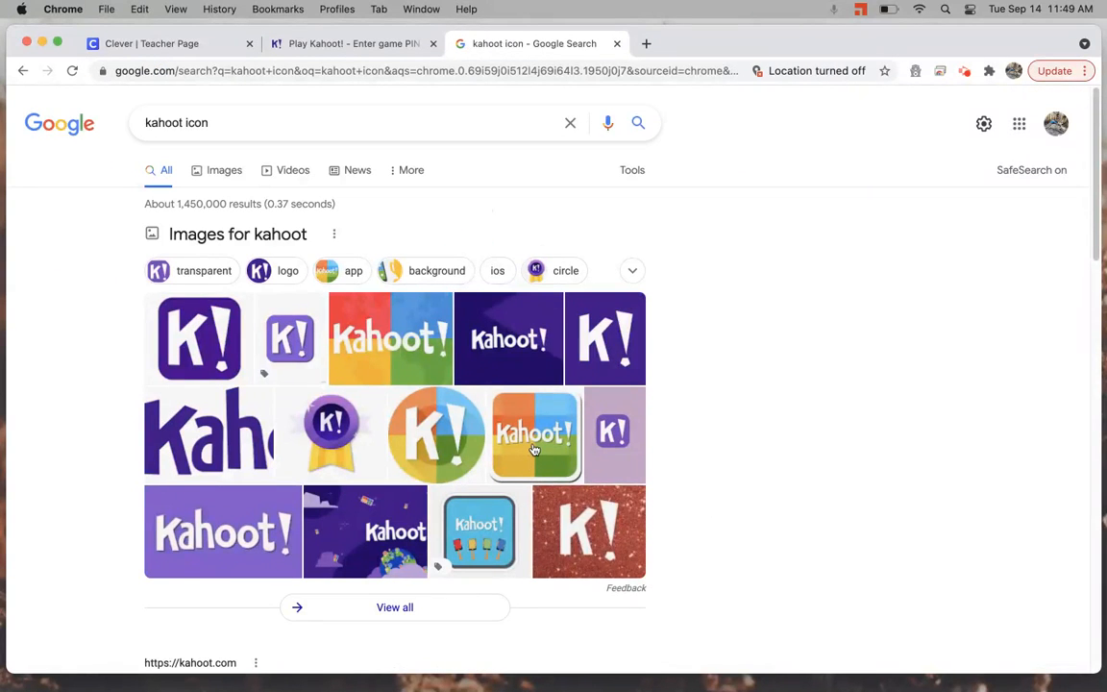
Open the multicoloured square Kahoot! logo from the image results and save it to the Desktop as the GIF image "kahoot (1)".
{"action": "left_click", "coordinate": [535, 449]}
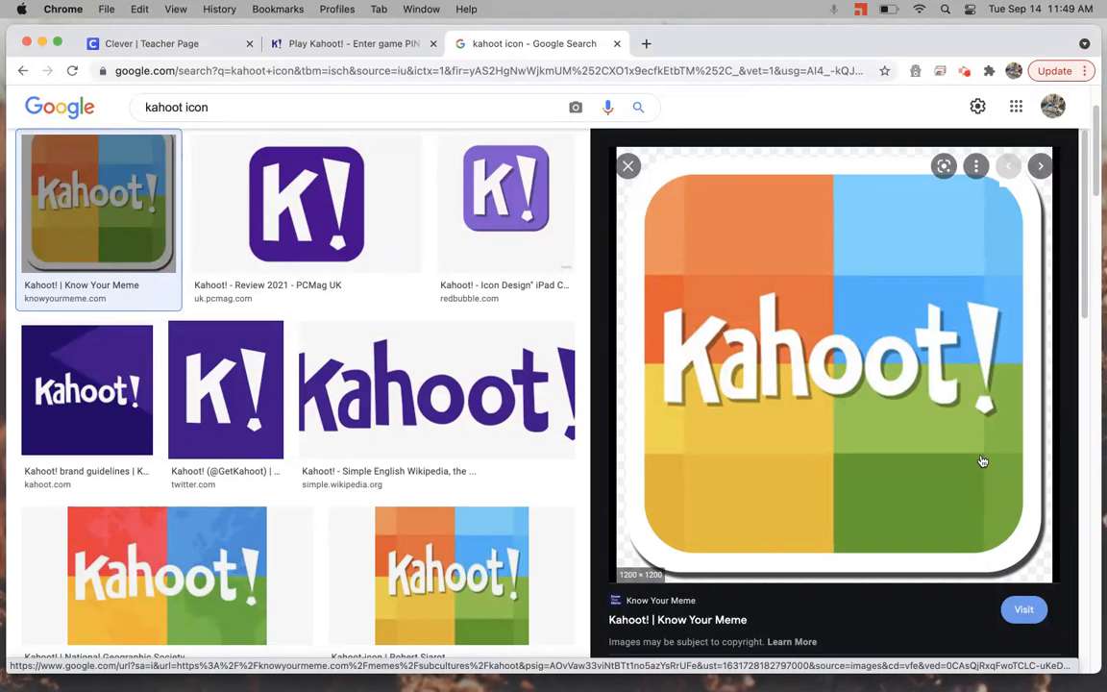
{"action": "right_click", "coordinate": [806, 433]}
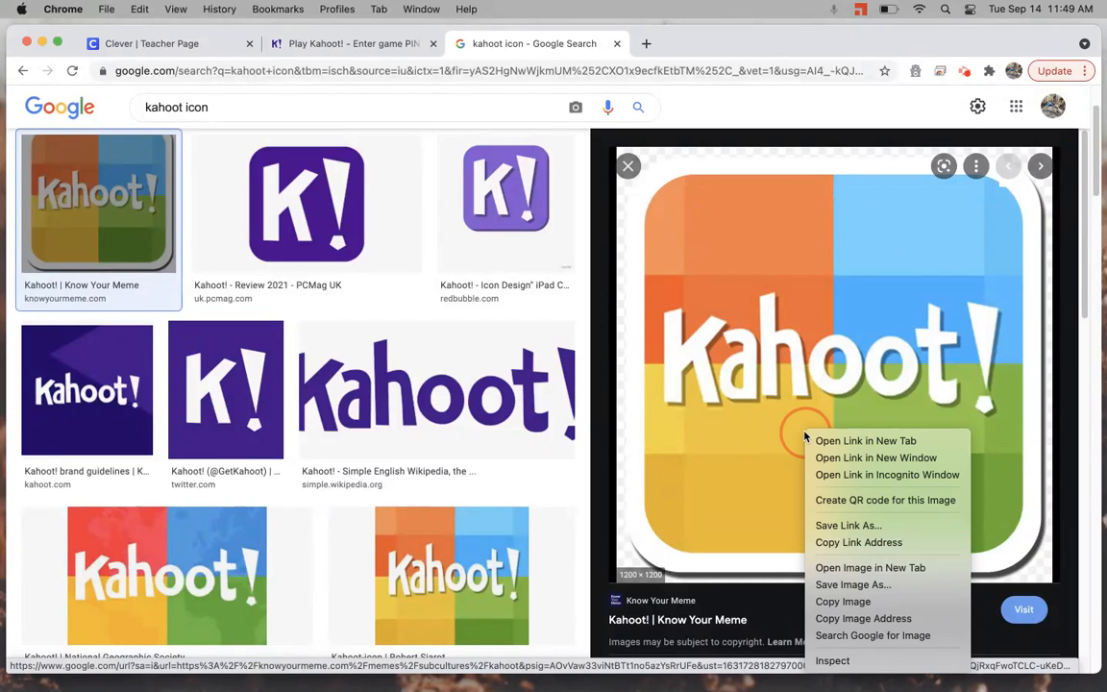
{"action": "left_click", "coordinate": [854, 584]}
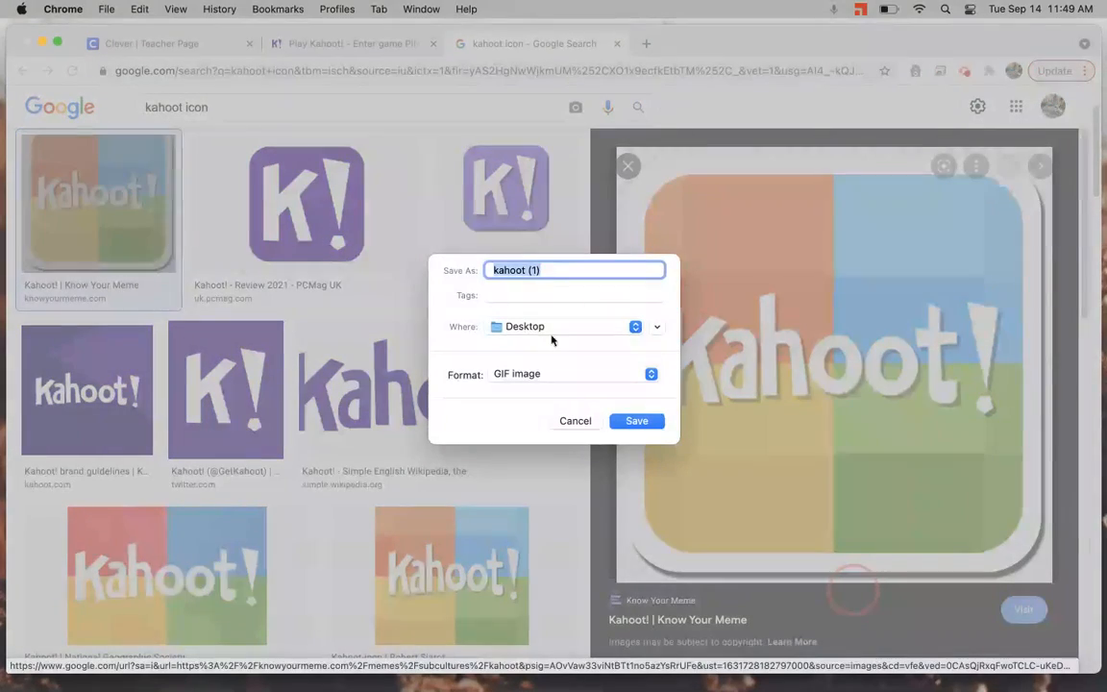
{"action": "left_click", "coordinate": [620, 423]}
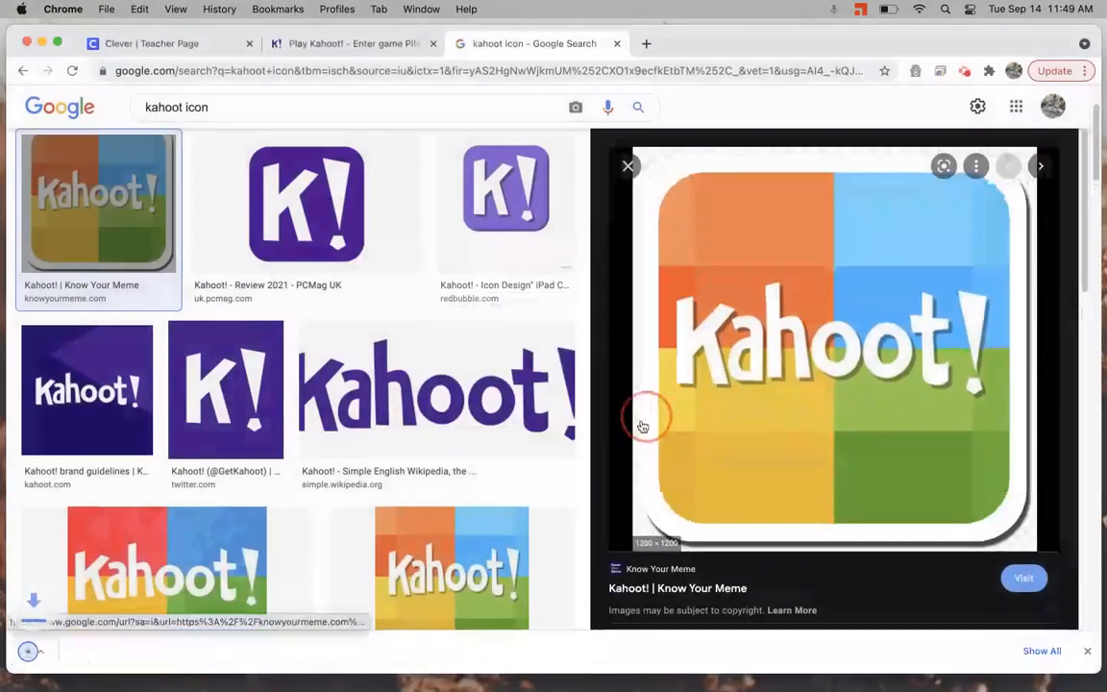
Return to the Clever teacher page, upload "kahoot (1).gif" from the Desktop as the Kahoot! link's icon, and add the link.
{"action": "left_click", "coordinate": [153, 43]}
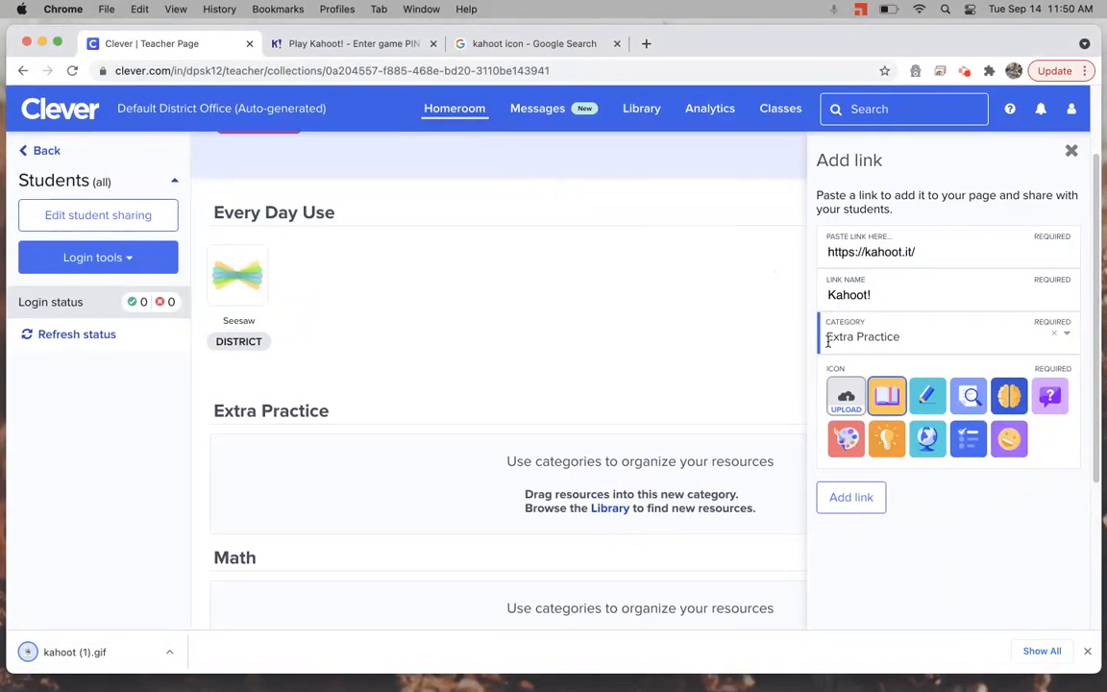
{"action": "left_click", "coordinate": [845, 396]}
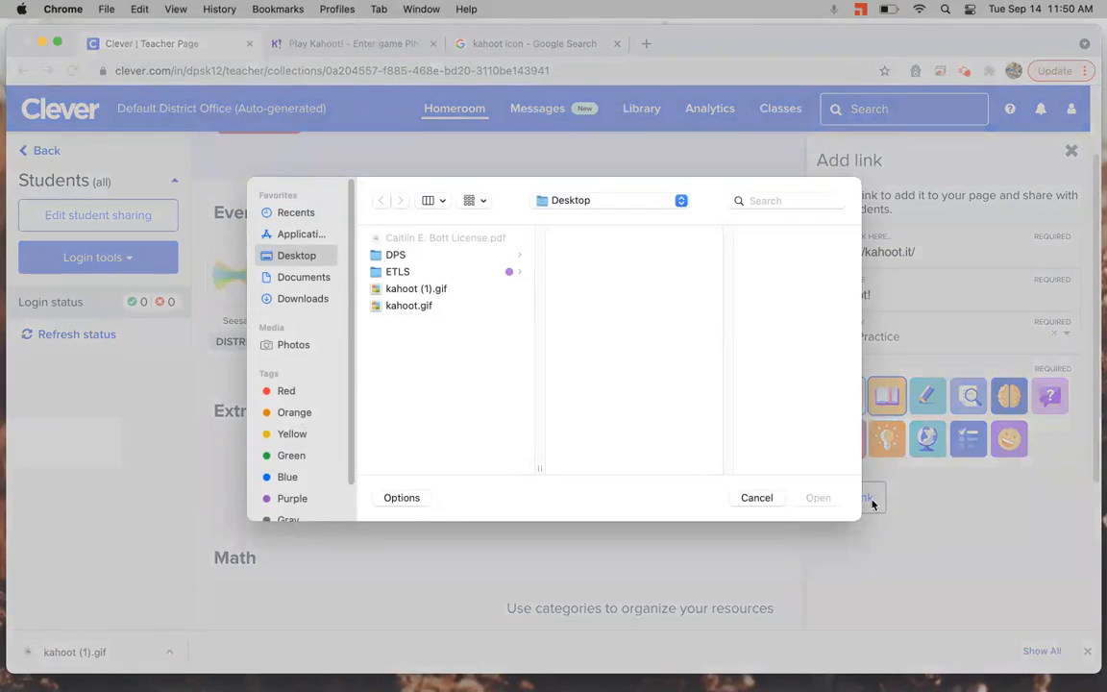
{"action": "left_click", "coordinate": [411, 290]}
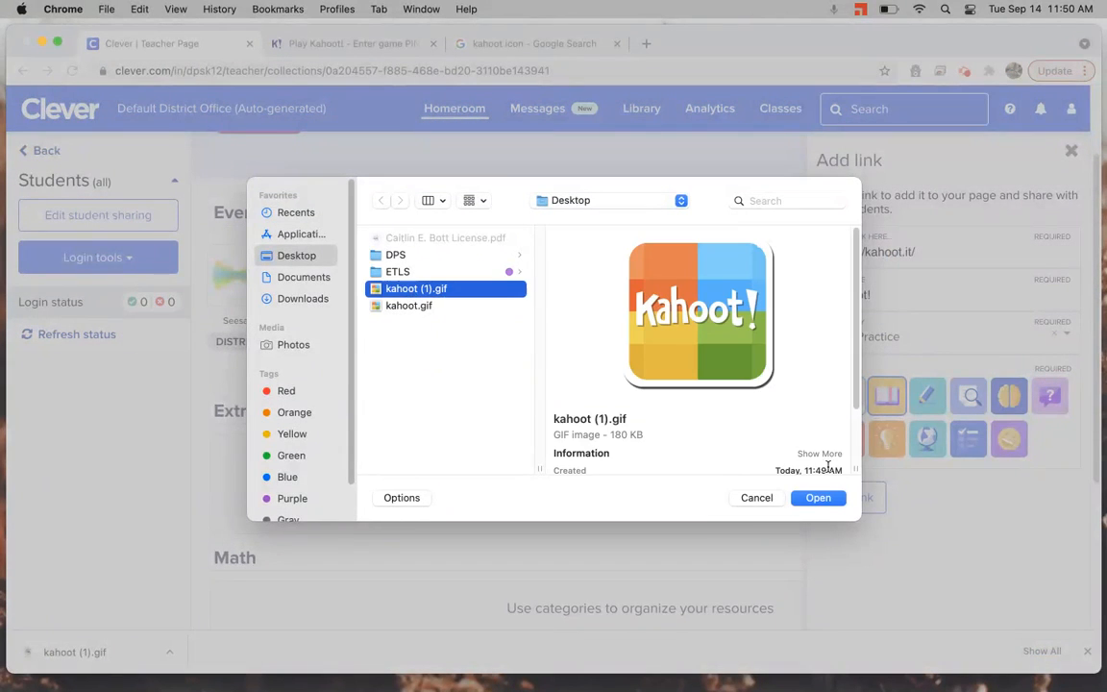
{"action": "left_click", "coordinate": [819, 498]}
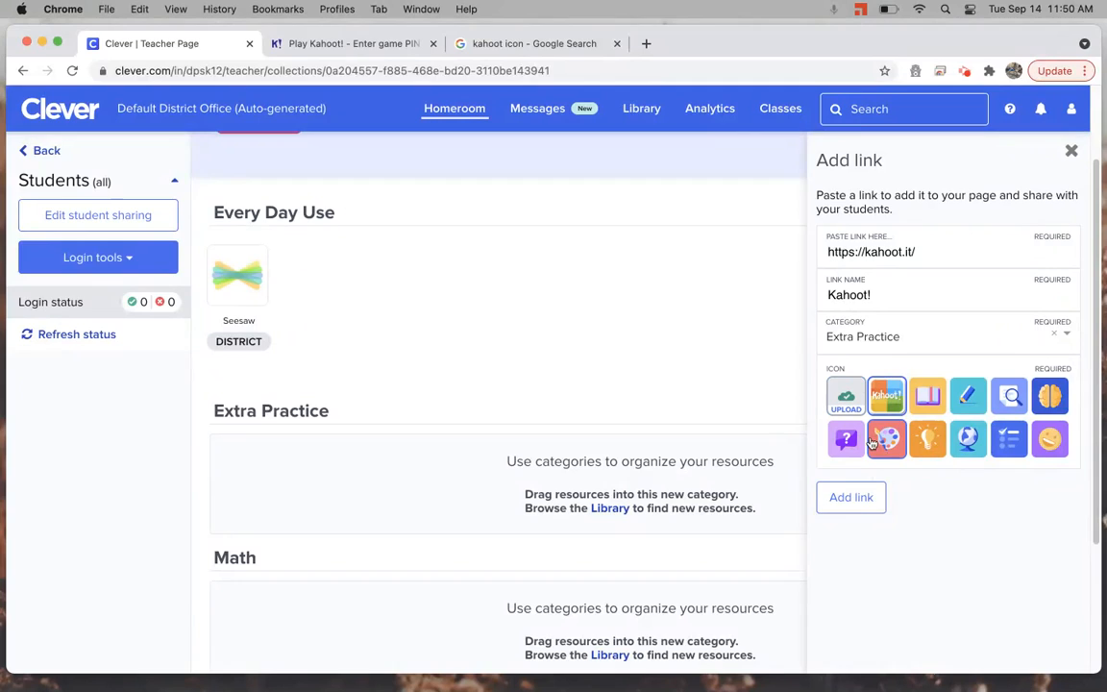
{"action": "left_click", "coordinate": [869, 512]}
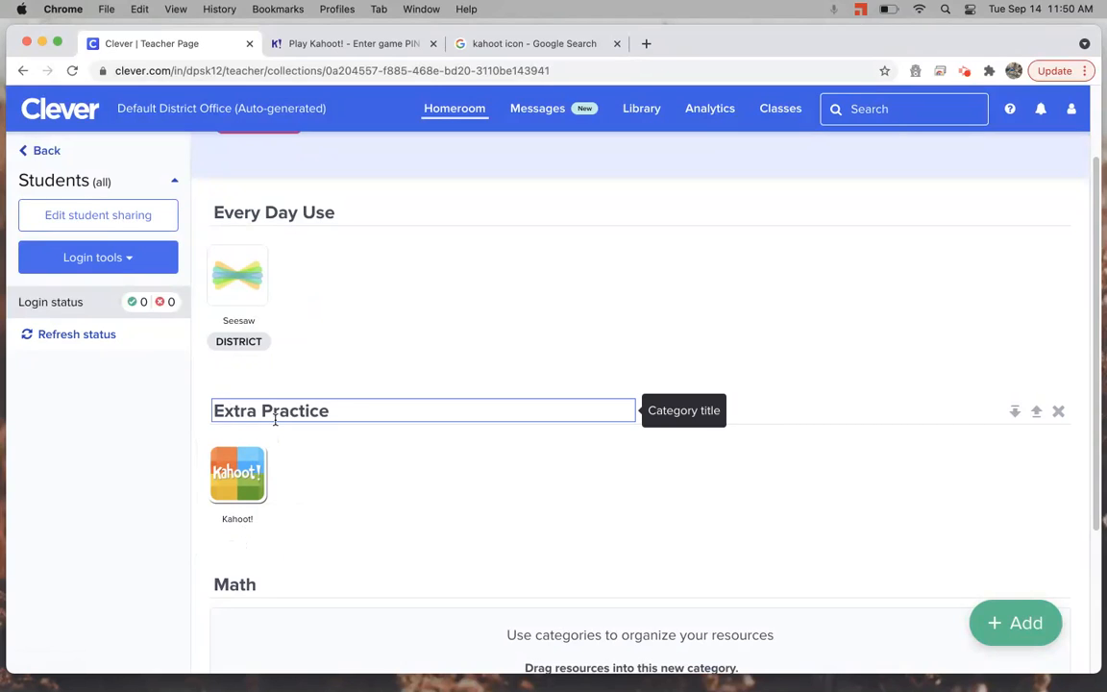
{"action": "scroll", "coordinate": [370, 449], "scroll_direction": "up", "scroll_amount": 1}
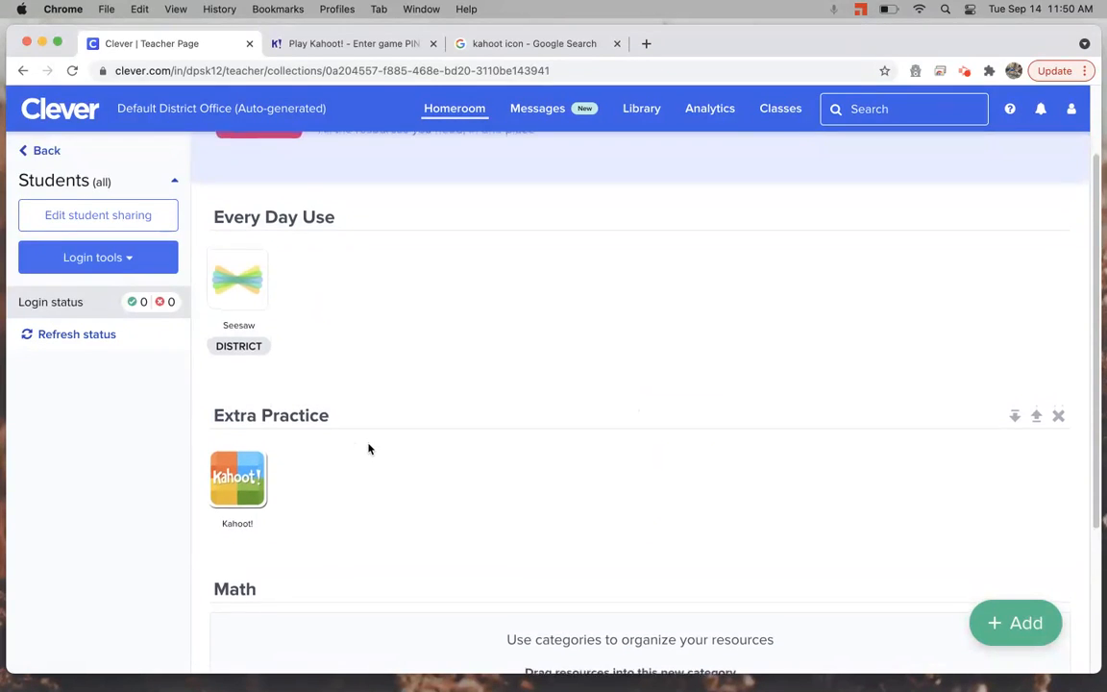
{"action": "scroll", "coordinate": [368, 448], "scroll_direction": "up", "scroll_amount": 3}
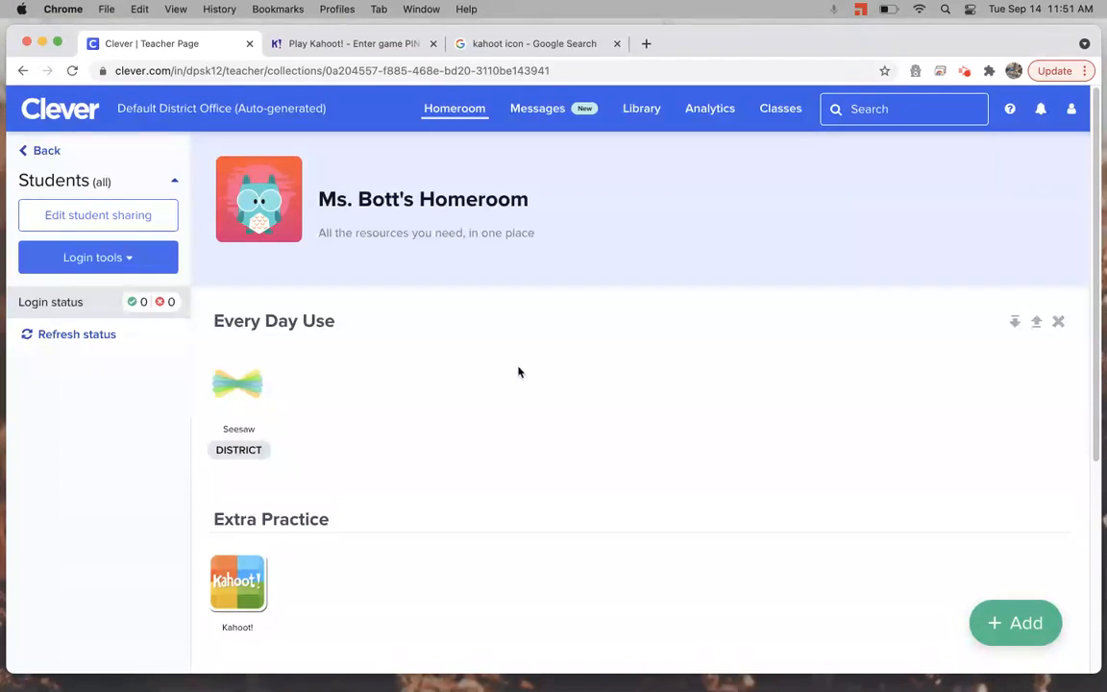
{"action": "left_click", "coordinate": [543, 689]}
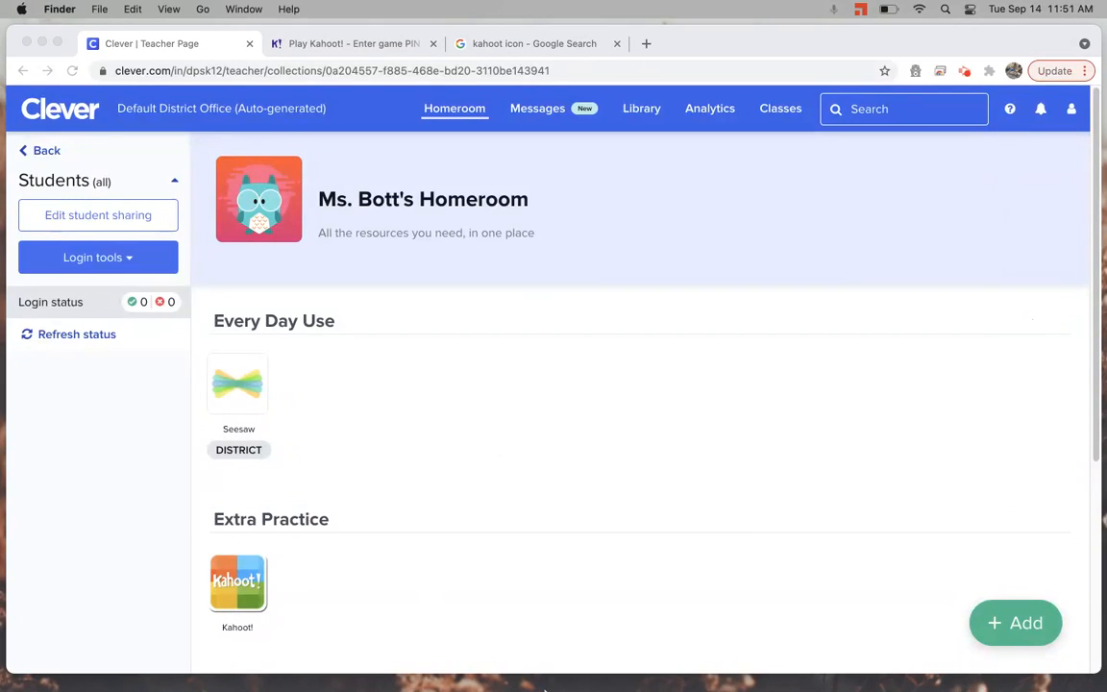